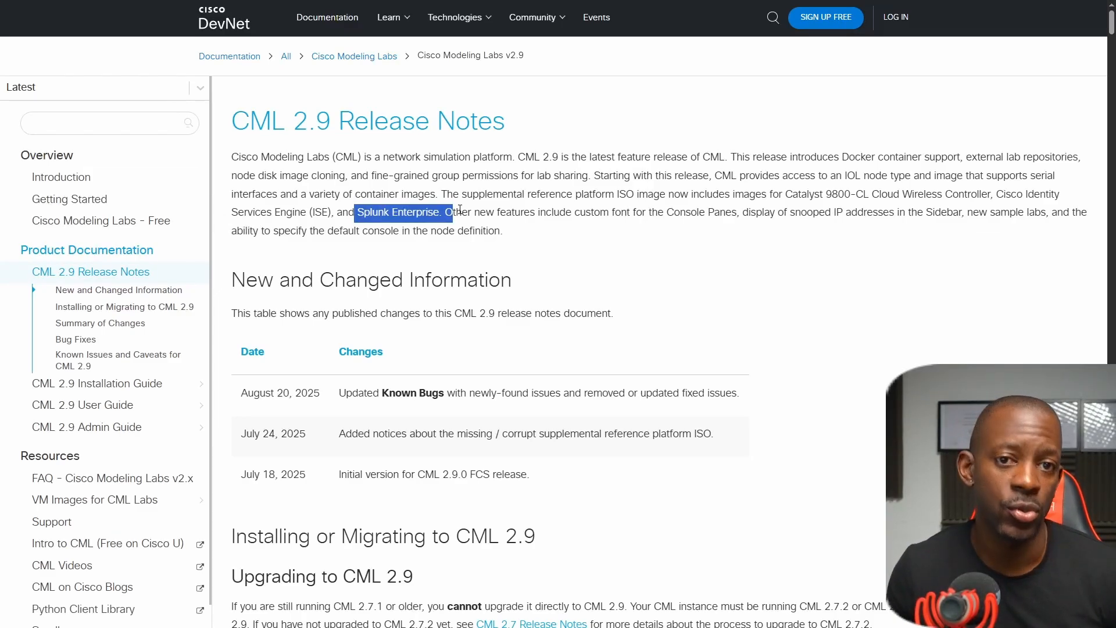
# Open the In-Place Upgrade page from the CML 2.9 release notes and read its cautions and the package download requirement.
pyautogui.click(460, 210)
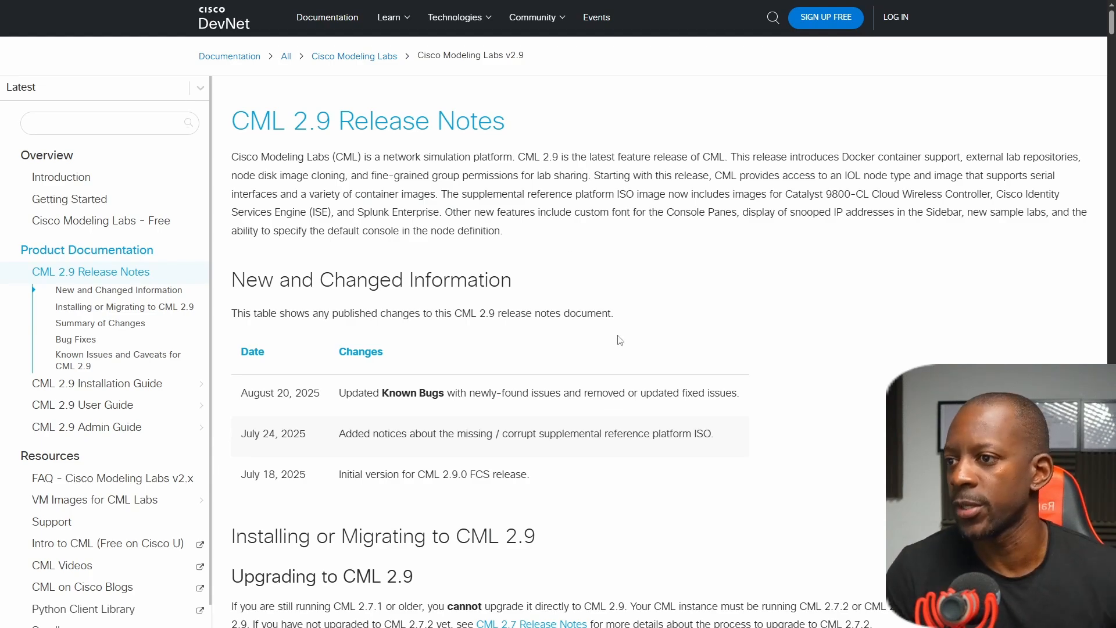
pyautogui.scroll(-2, 625, 348)
pyautogui.scroll(-4, 626, 363)
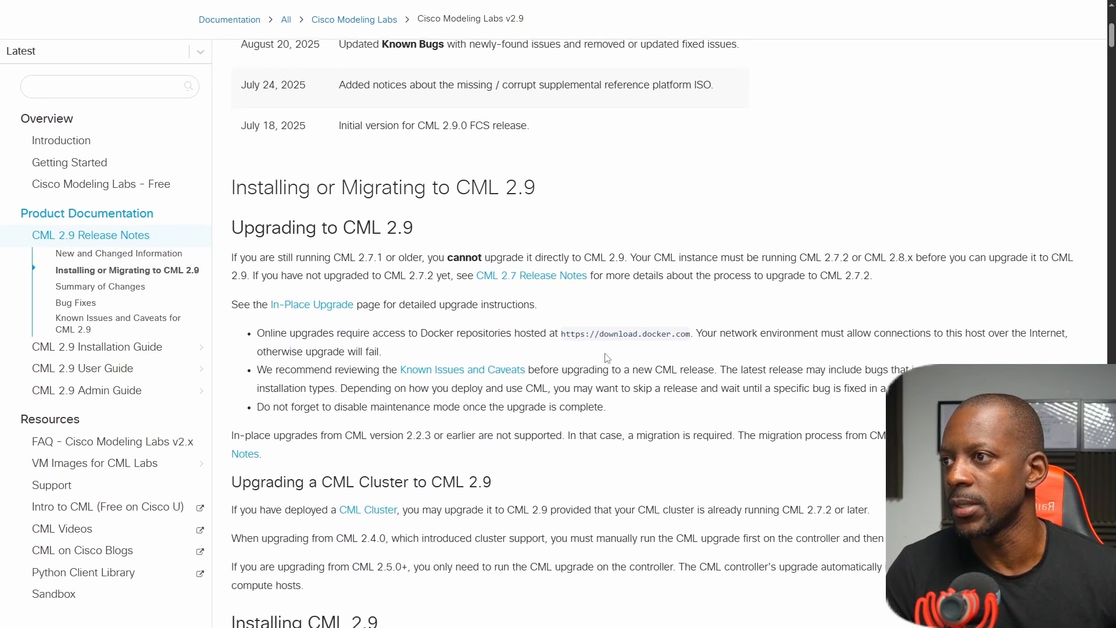
pyautogui.click(308, 306)
pyautogui.scroll(-3, 313, 314)
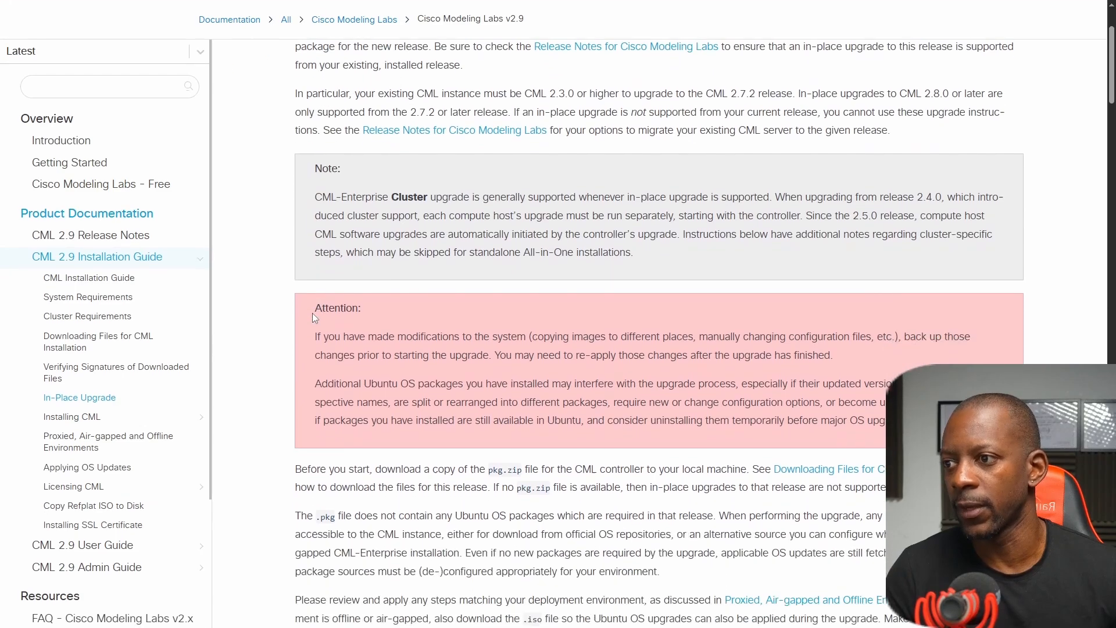
pyautogui.scroll(1, 313, 314)
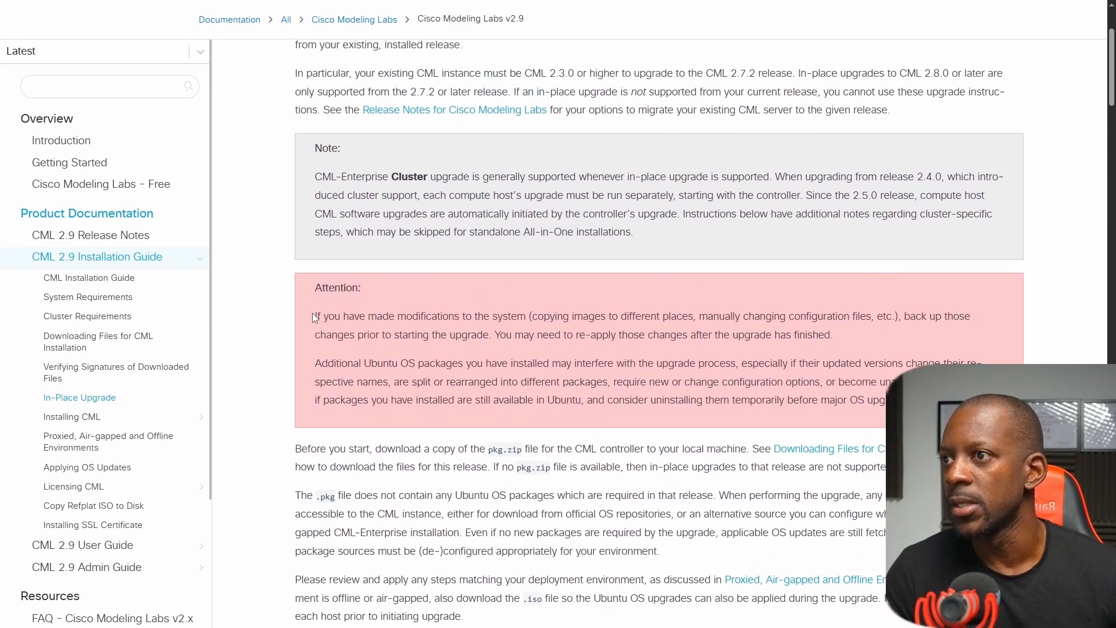
pyautogui.scroll(-2, 314, 316)
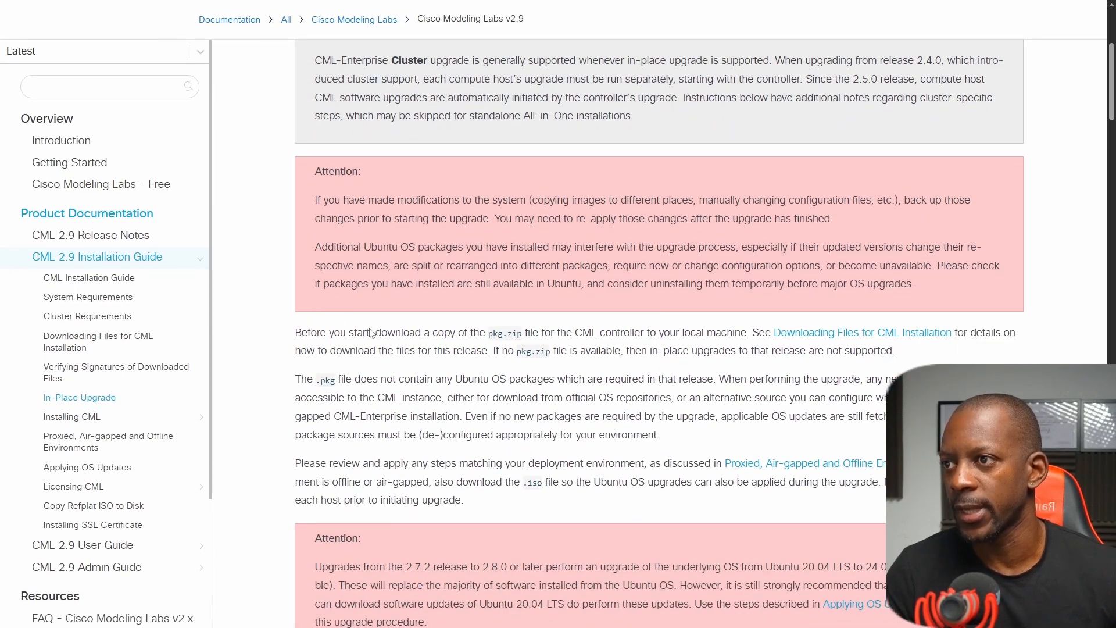
pyautogui.moveTo(381, 332); pyautogui.dragTo(490, 331)
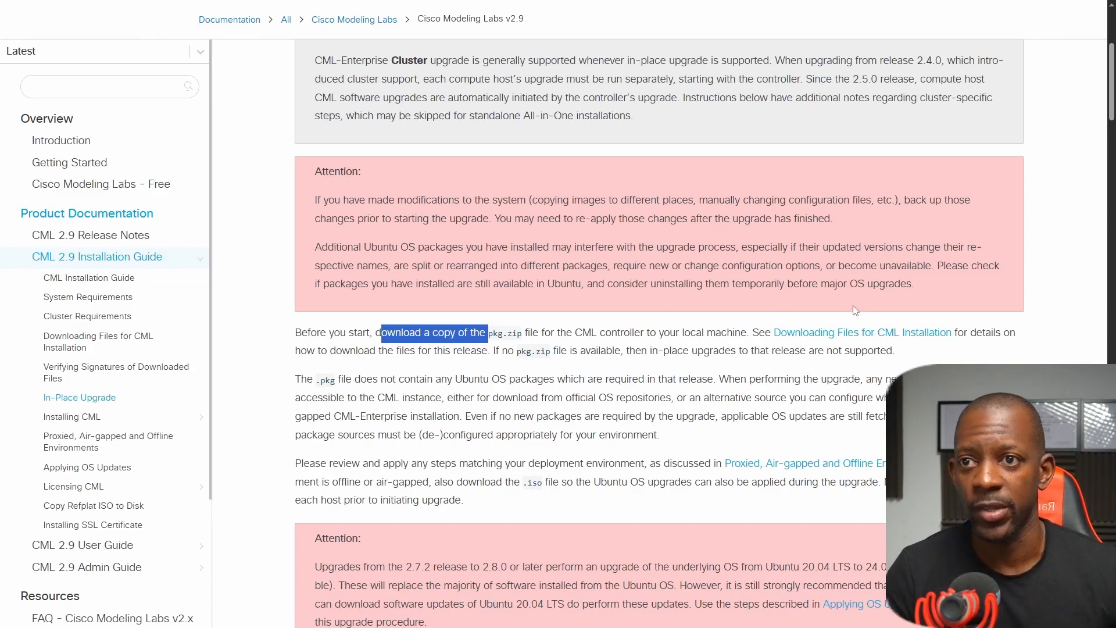
pyautogui.press('Escape')
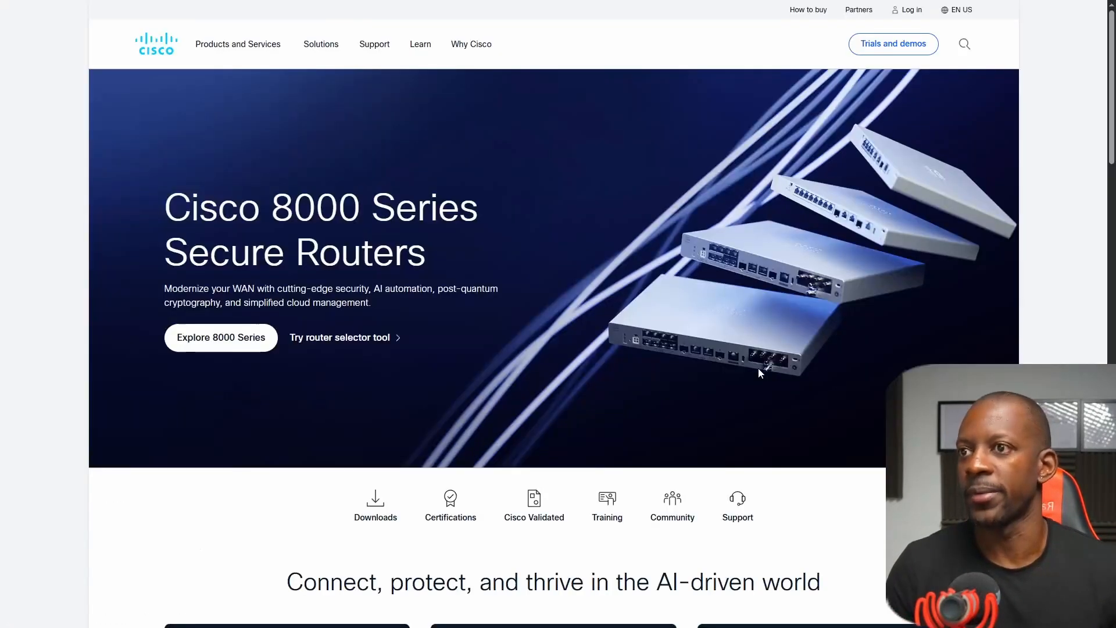
# On Cisco's website, open the Modeling Labs software downloads and view the details of the CML-Free 2.9.0 upgrade package.
pyautogui.click(374, 517)
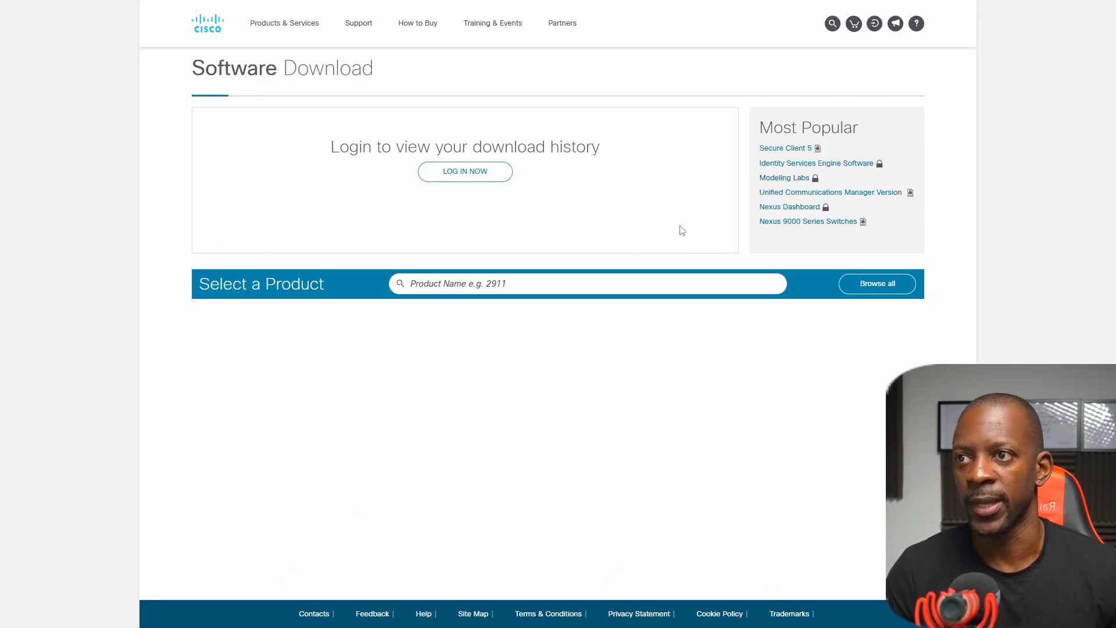
pyautogui.click(774, 178)
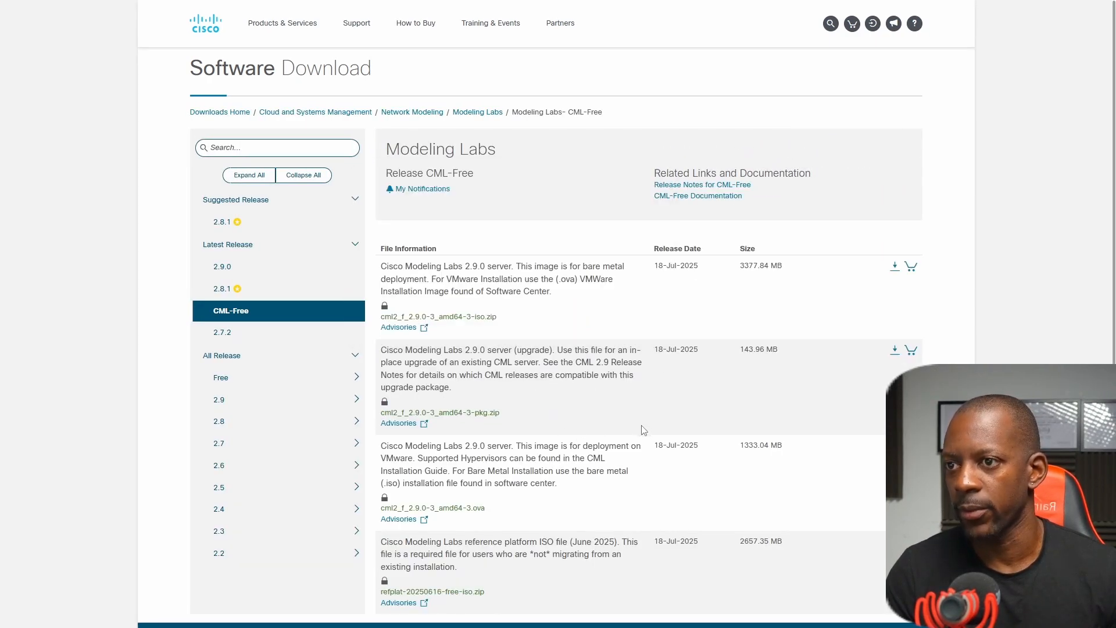
pyautogui.moveTo(431, 374)
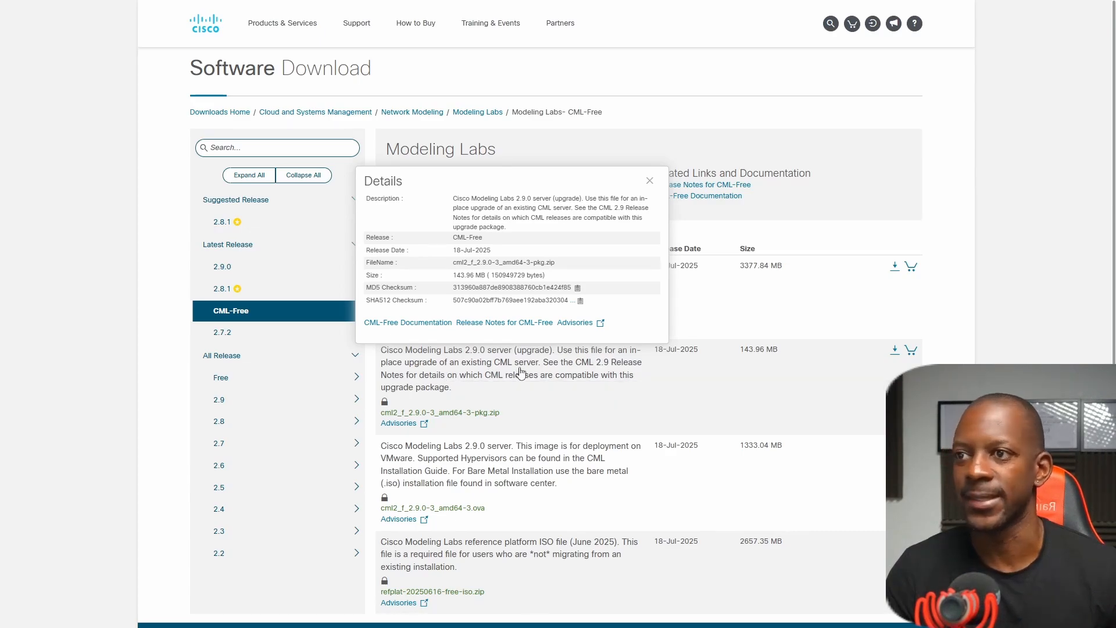
pyautogui.click(547, 372)
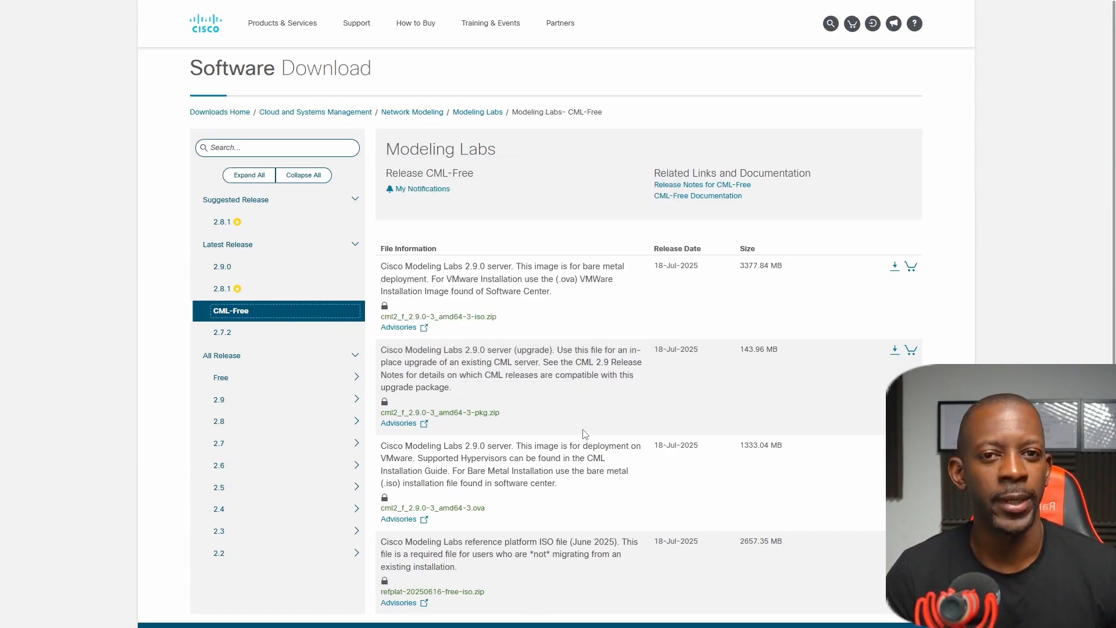
# Show the files of the 2.9.0 release and examine the details of its server upgrade package.
pyautogui.click(427, 383)
pyautogui.click(278, 283)
pyautogui.click(280, 270)
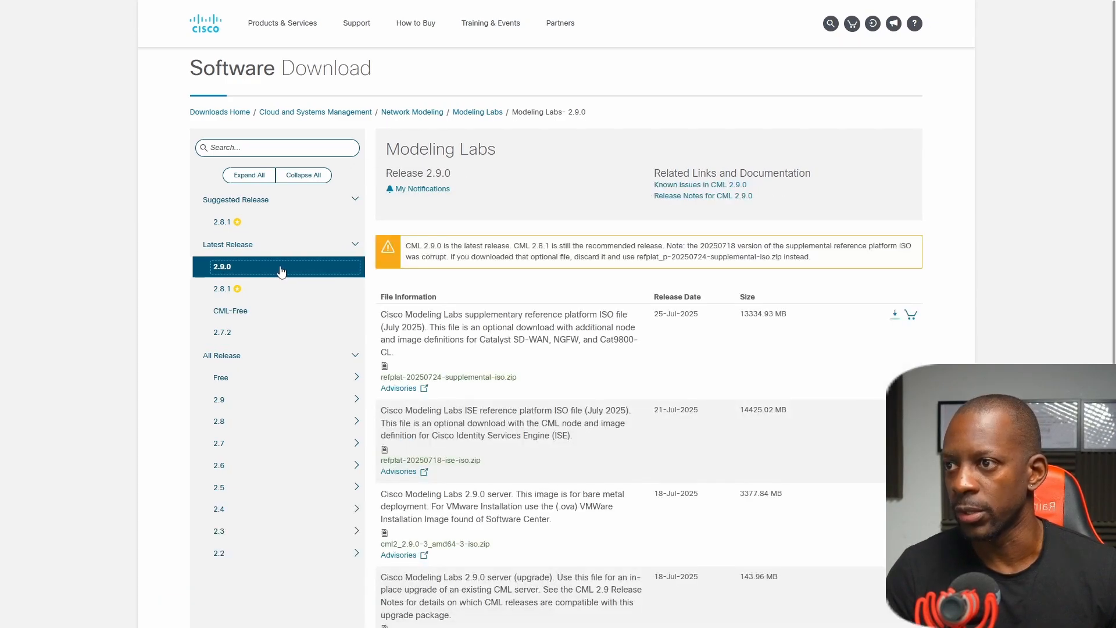
pyautogui.click(476, 436)
pyautogui.scroll(-1, 567, 436)
pyautogui.scroll(-1, 567, 436)
pyautogui.click(569, 434)
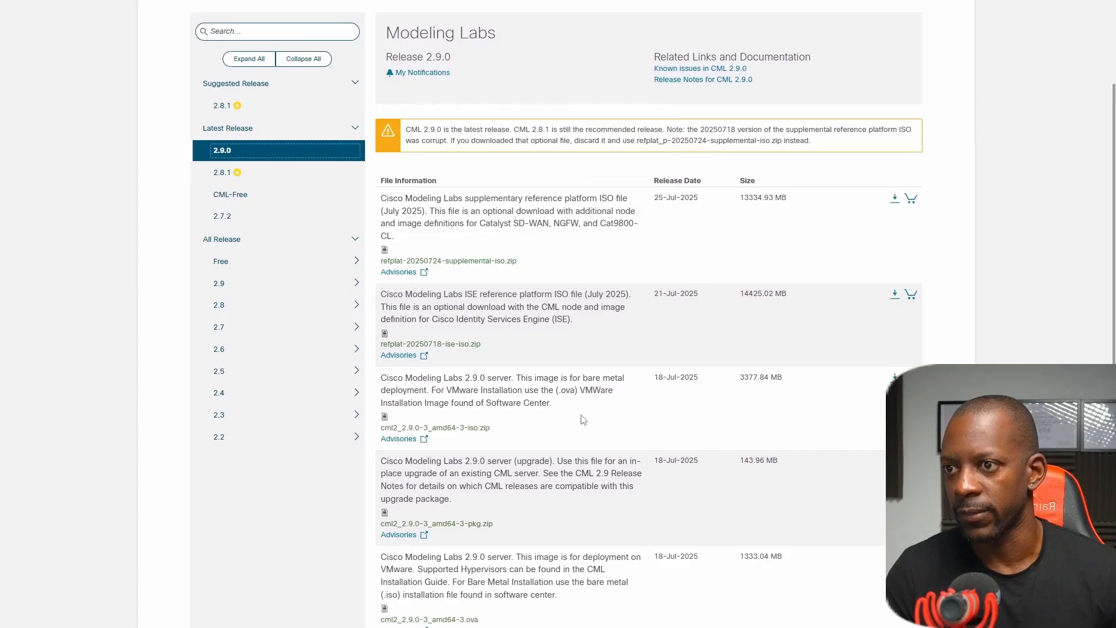
pyautogui.scroll(-1, 567, 433)
pyautogui.click(470, 427)
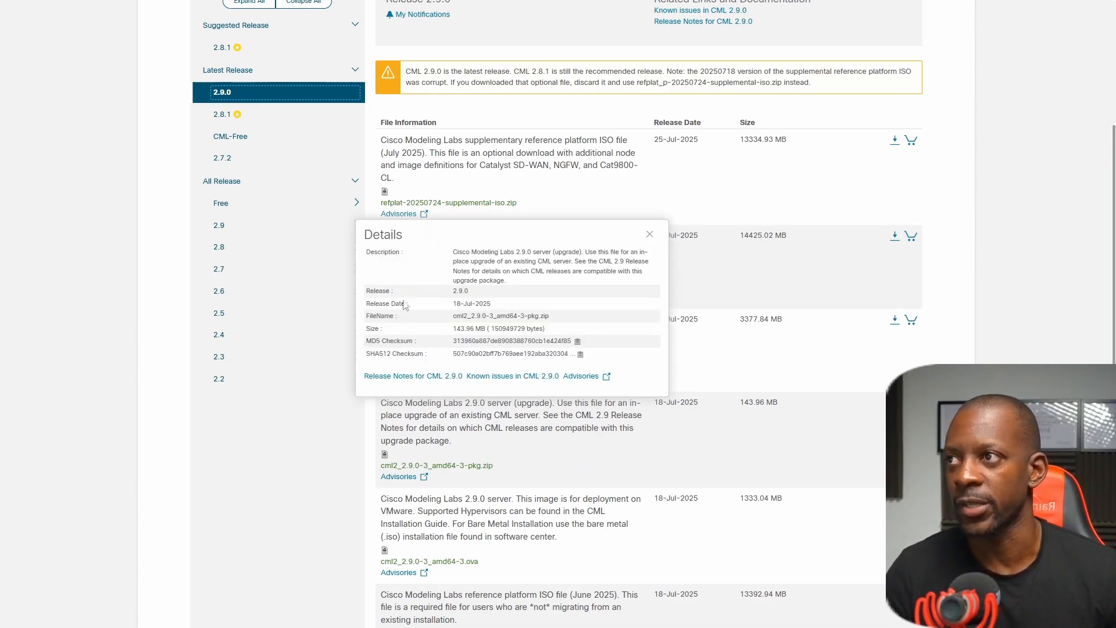
# Return to the CML-Free release and download the upgrade package cml2_f_2.9.0-3_amd64-3-pkg.zip.
pyautogui.click(290, 146)
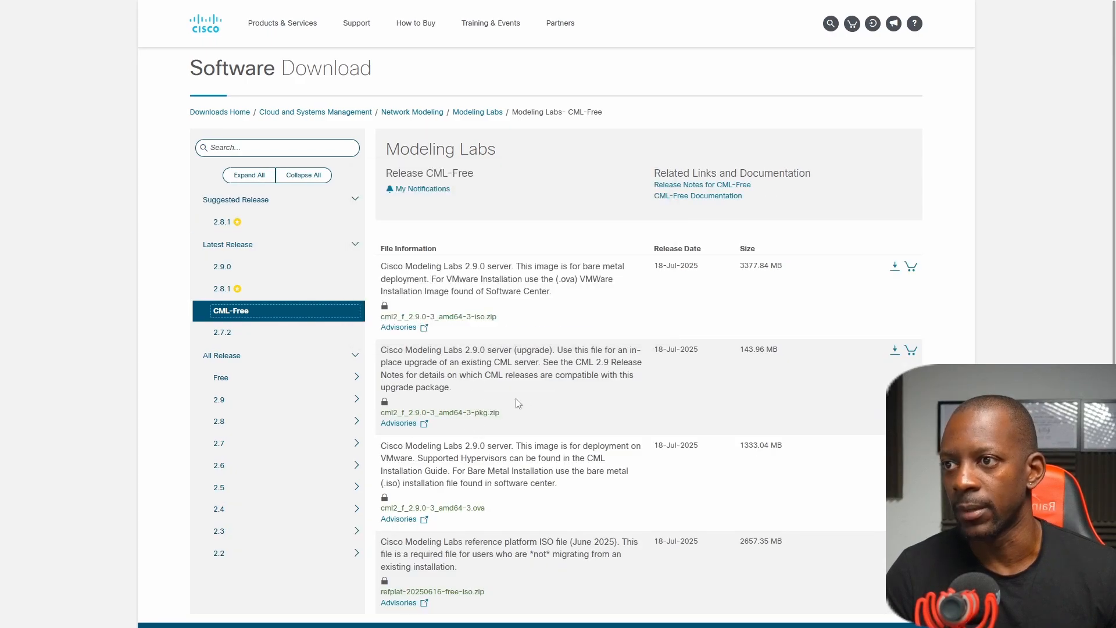
pyautogui.click(895, 351)
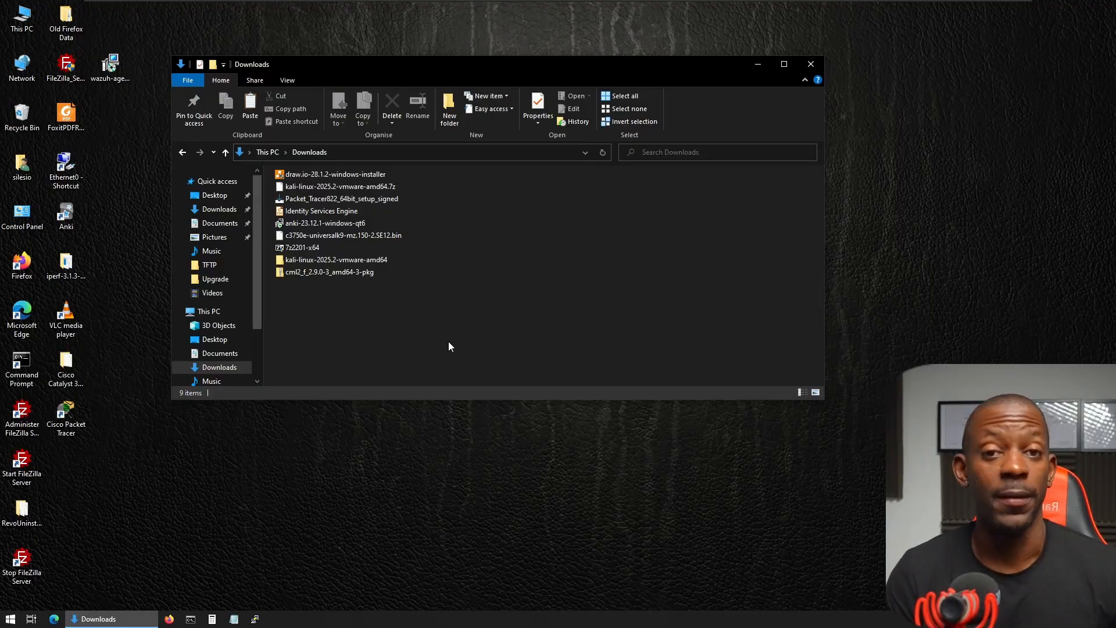
# In the Downloads folder, extract cml2_f_2.9.0-3_amd64-3-pkg with 7-Zip into its own folder, open that folder and locate the PKG file.
pyautogui.click(317, 271)
pyautogui.rightClick(318, 271)
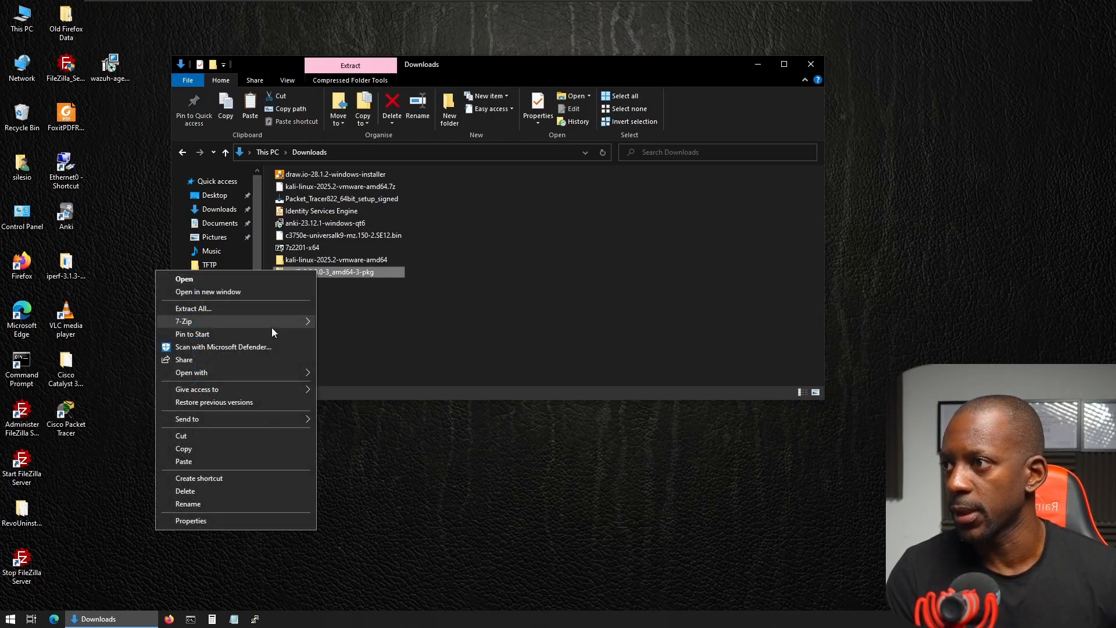
pyautogui.moveTo(273, 324)
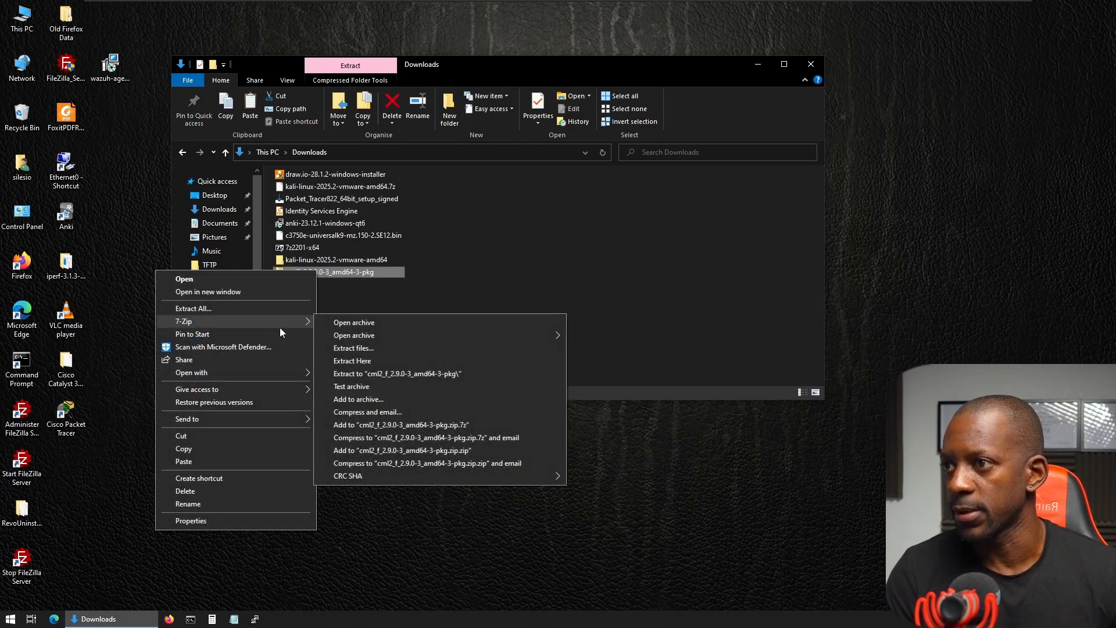
pyautogui.click(373, 374)
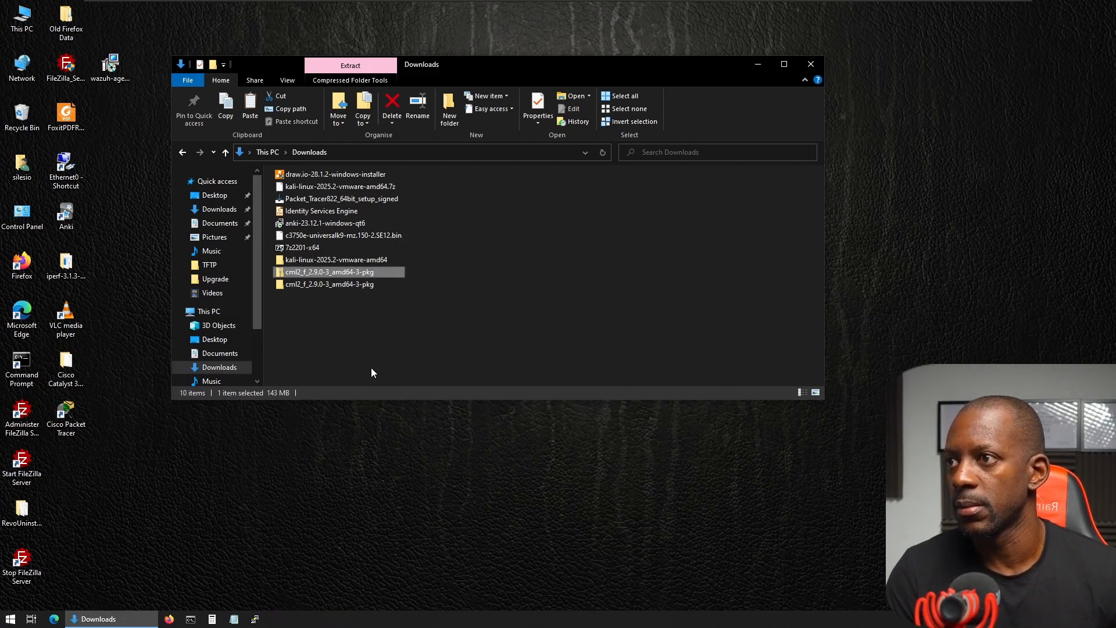
pyautogui.doubleClick(328, 284)
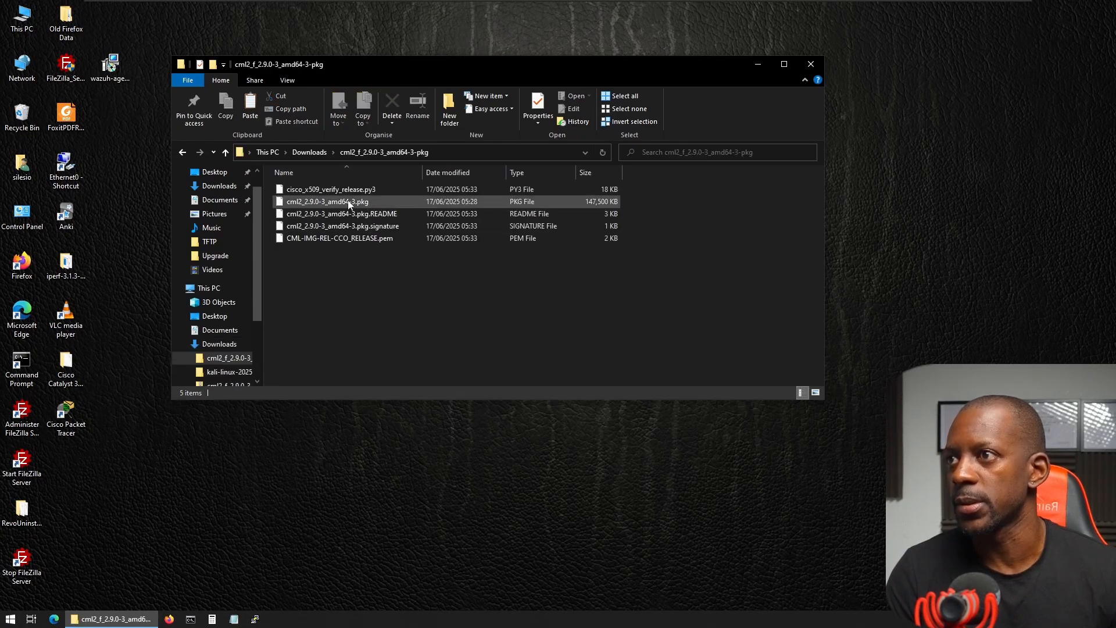
pyautogui.moveTo(350, 203)
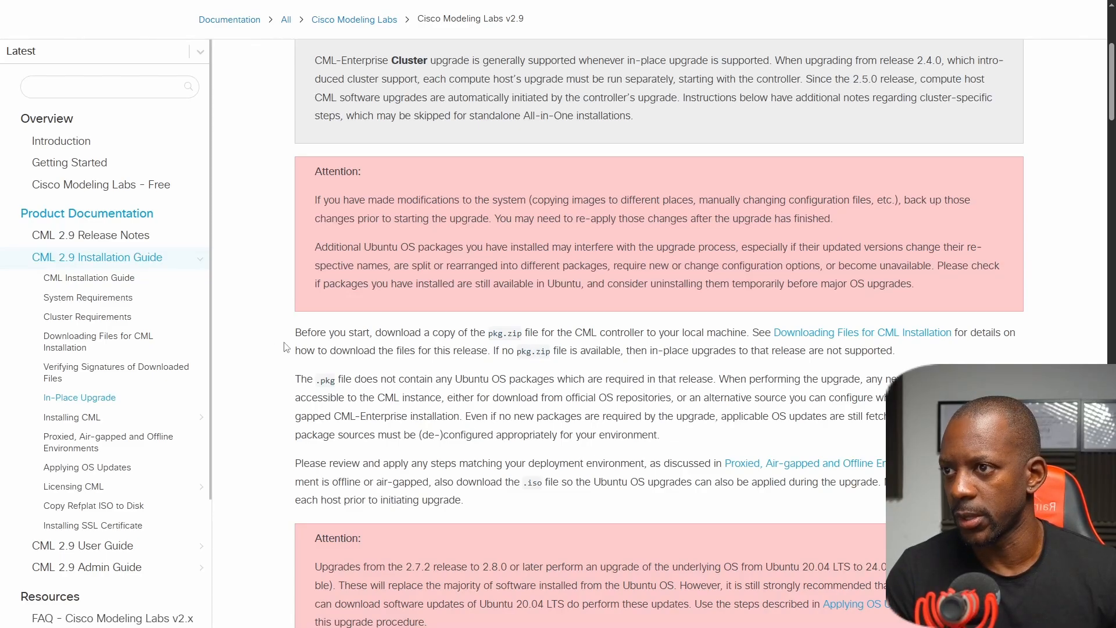
# Read the In-Place Upgrade guide's package notes, pre-upgrade cautions and procedure up to logging into the CML server UI.
pyautogui.moveTo(295, 378); pyautogui.dragTo(663, 442)
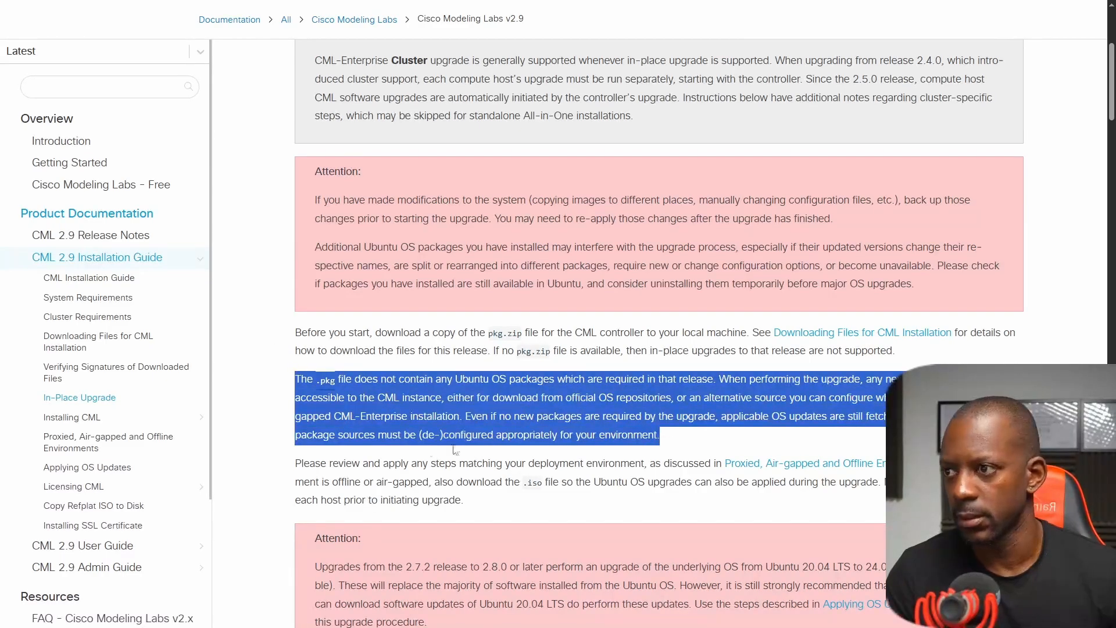
pyautogui.scroll(-1, 456, 450)
pyautogui.tripleClick(340, 407)
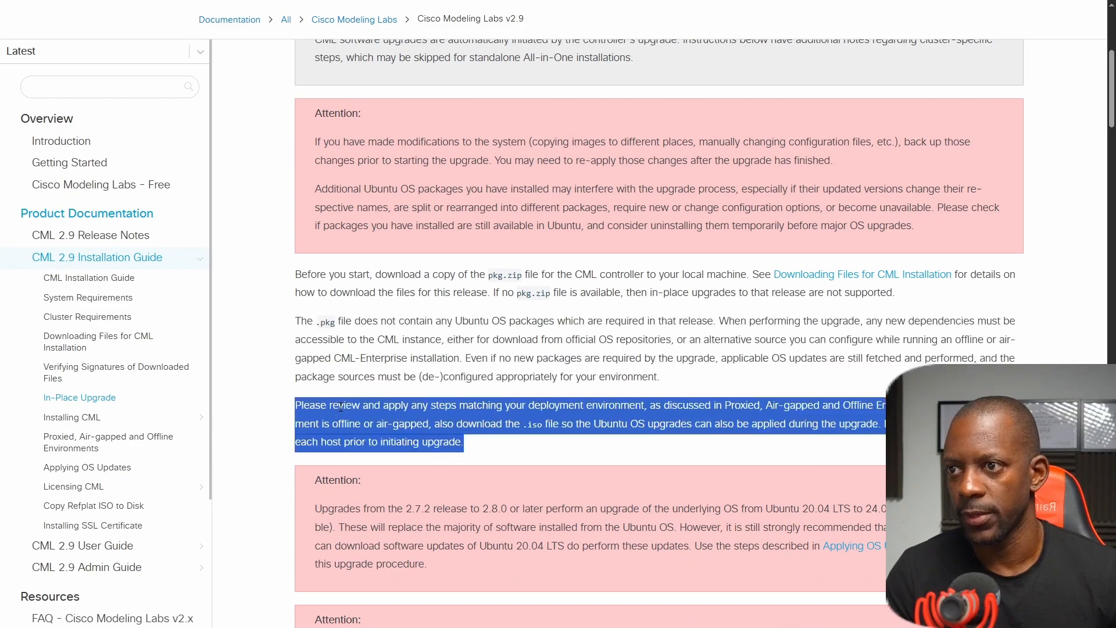
pyautogui.scroll(-5, 341, 410)
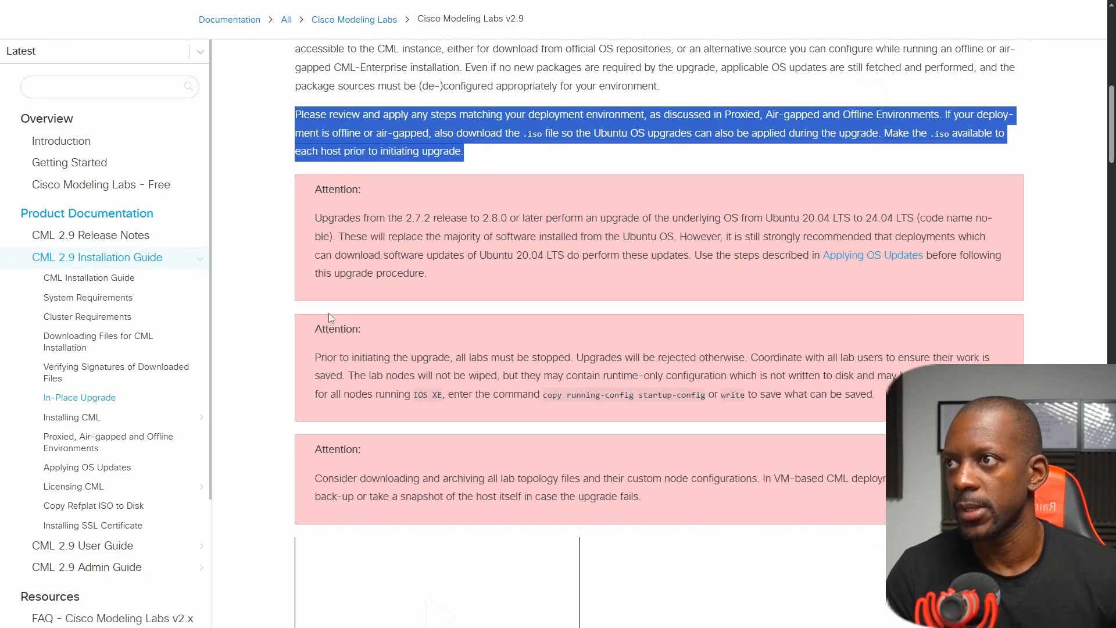
pyautogui.scroll(-7, 329, 312)
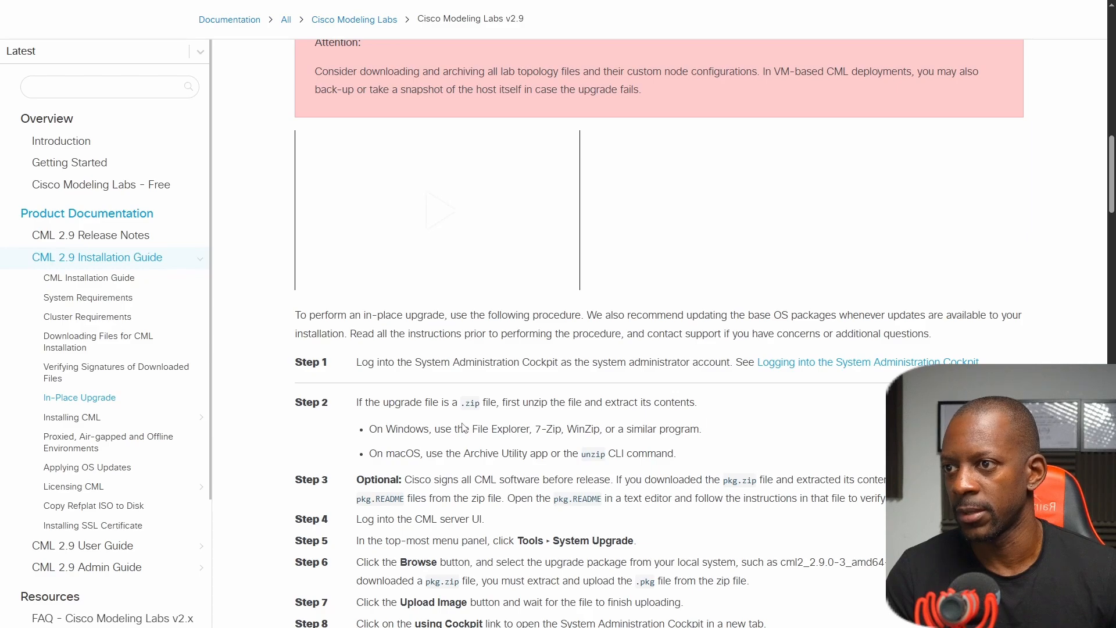
pyautogui.scroll(-1, 468, 428)
pyautogui.moveTo(532, 370); pyautogui.dragTo(561, 370)
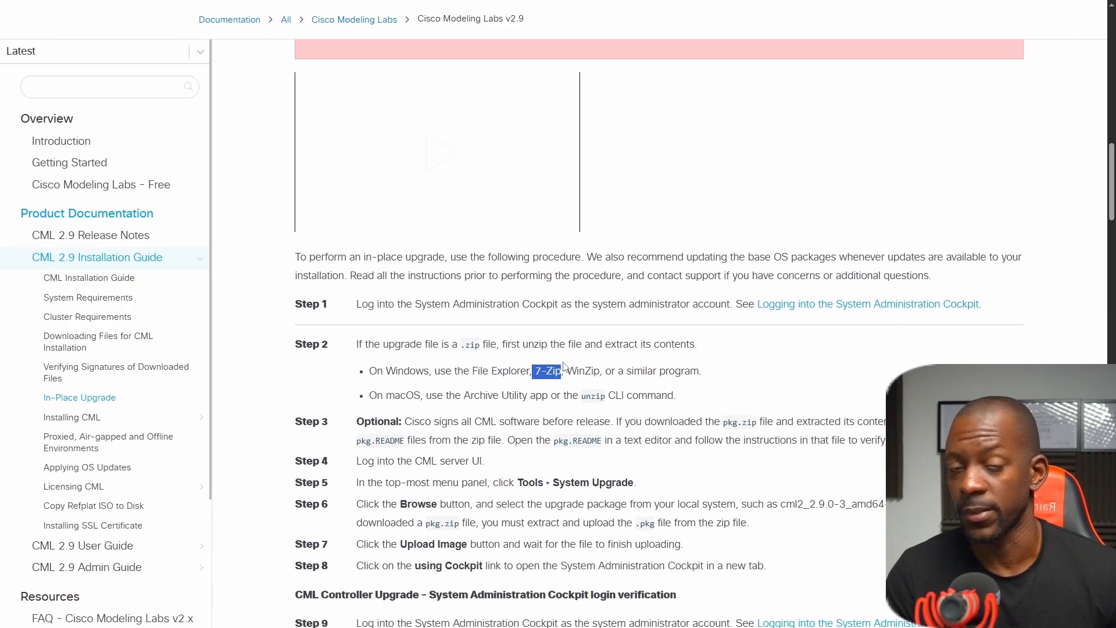
pyautogui.scroll(-1, 564, 370)
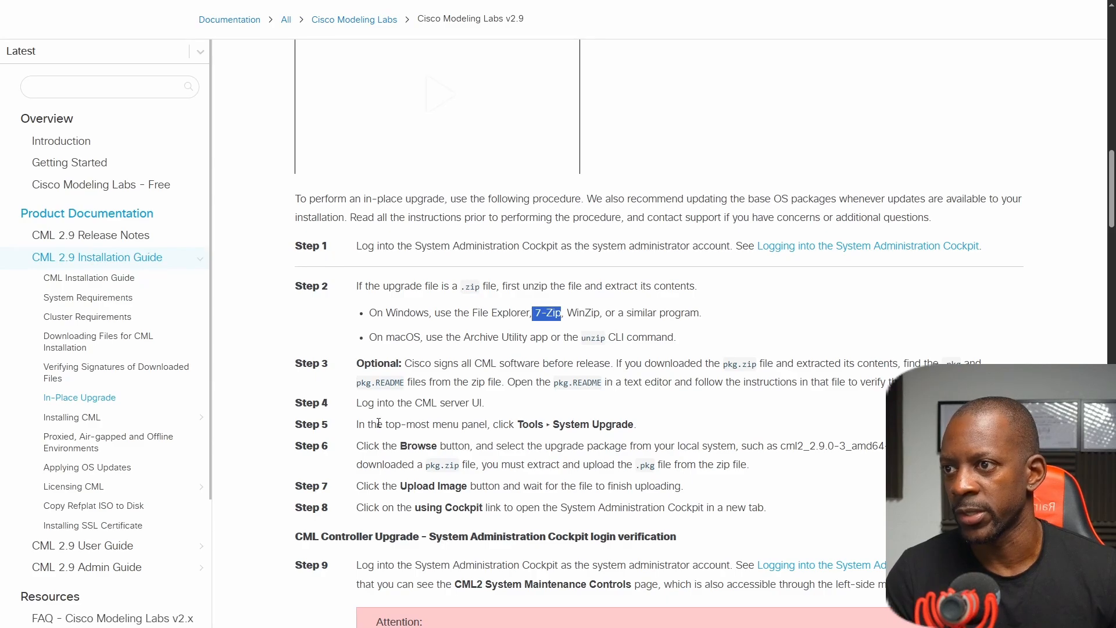
pyautogui.moveTo(364, 403); pyautogui.dragTo(485, 402)
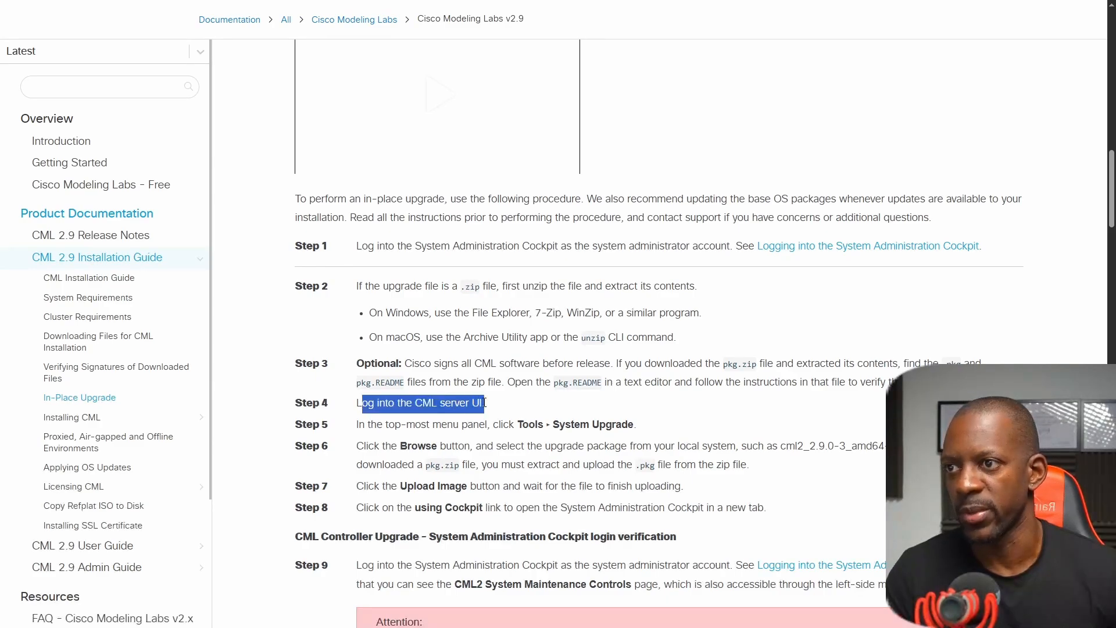
# Switch to Cisco Modeling Labs, open the Upgrade System page and upload the update file cml2_2.9.0-3_amd64-3.pkg.
pyautogui.hotkey('ctrl', 'Tab')
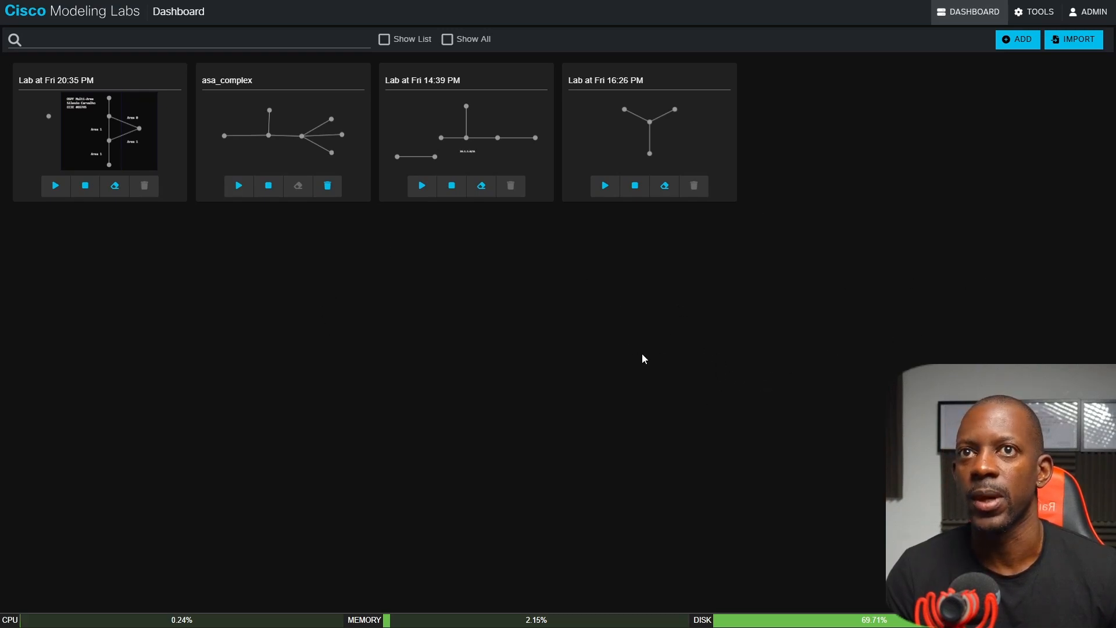
pyautogui.hotkey('ctrl', 'Tab')
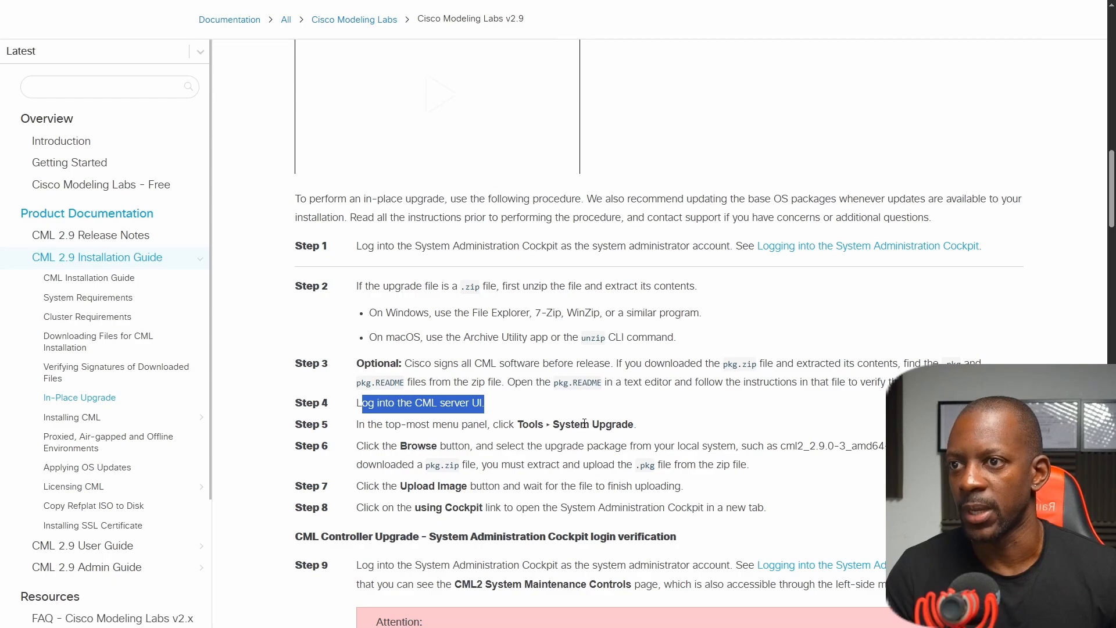
pyautogui.hotkey('ctrl', 'Tab')
pyautogui.click(1035, 13)
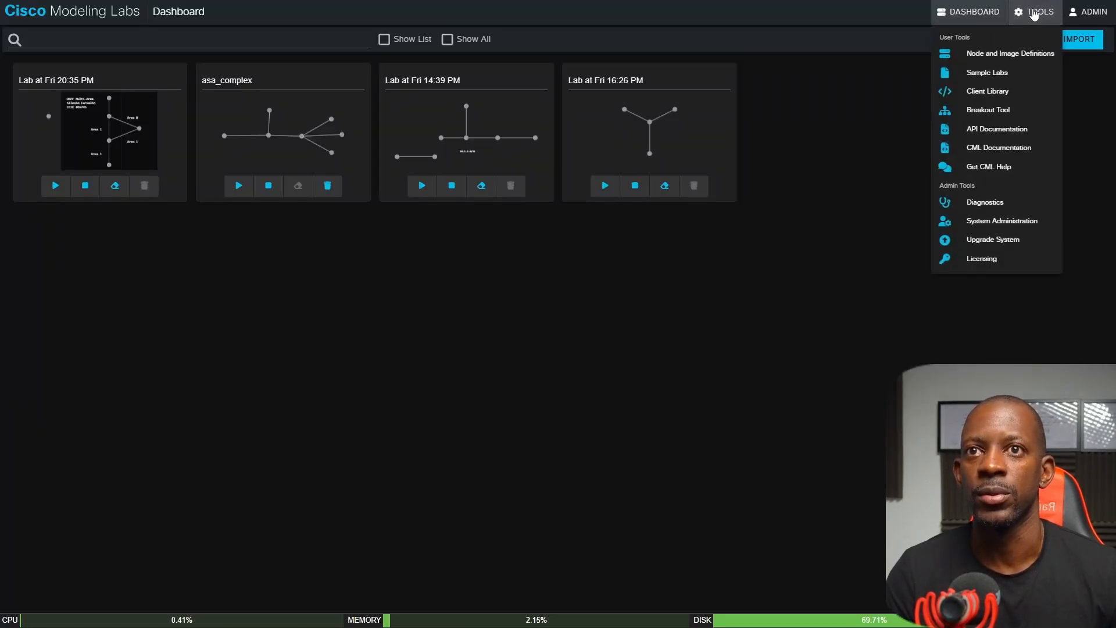
pyautogui.click(992, 240)
pyautogui.hotkey('ctrl', 'Tab')
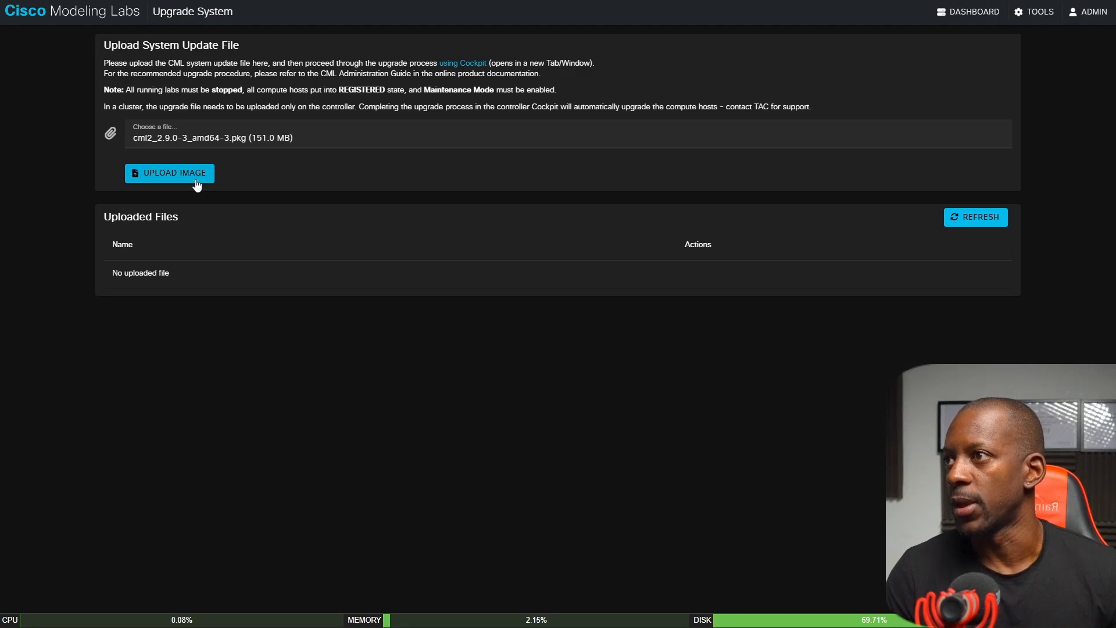
pyautogui.click(195, 178)
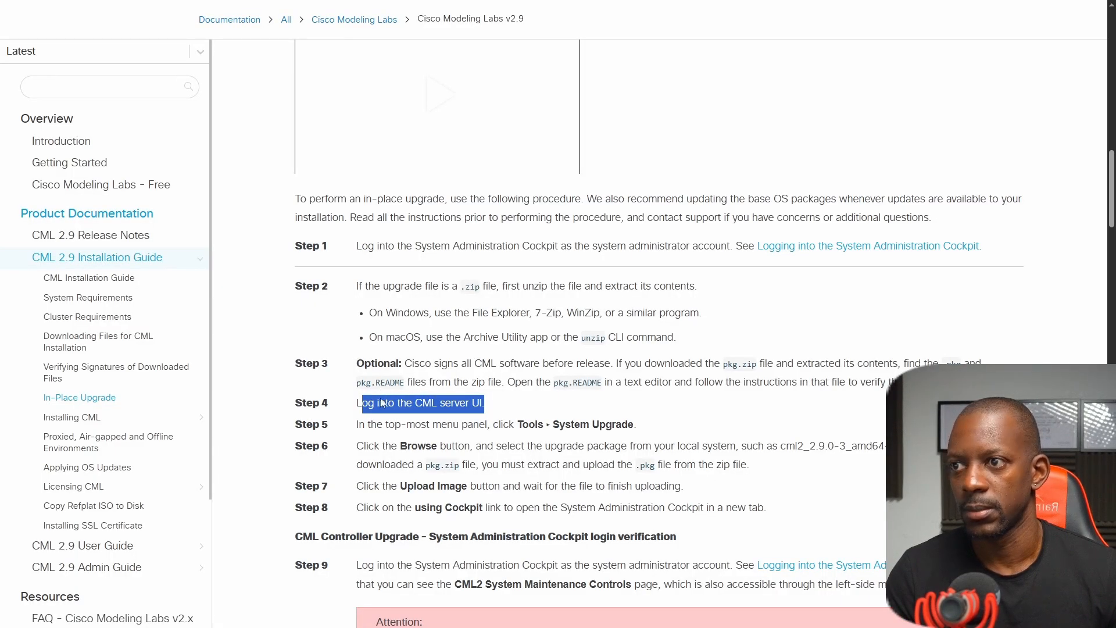
# Read the upgrade guide's upload and Cockpit steps, then open the System Administration Cockpit from CML's Upgrade System page.
pyautogui.scroll(-1, 403, 449)
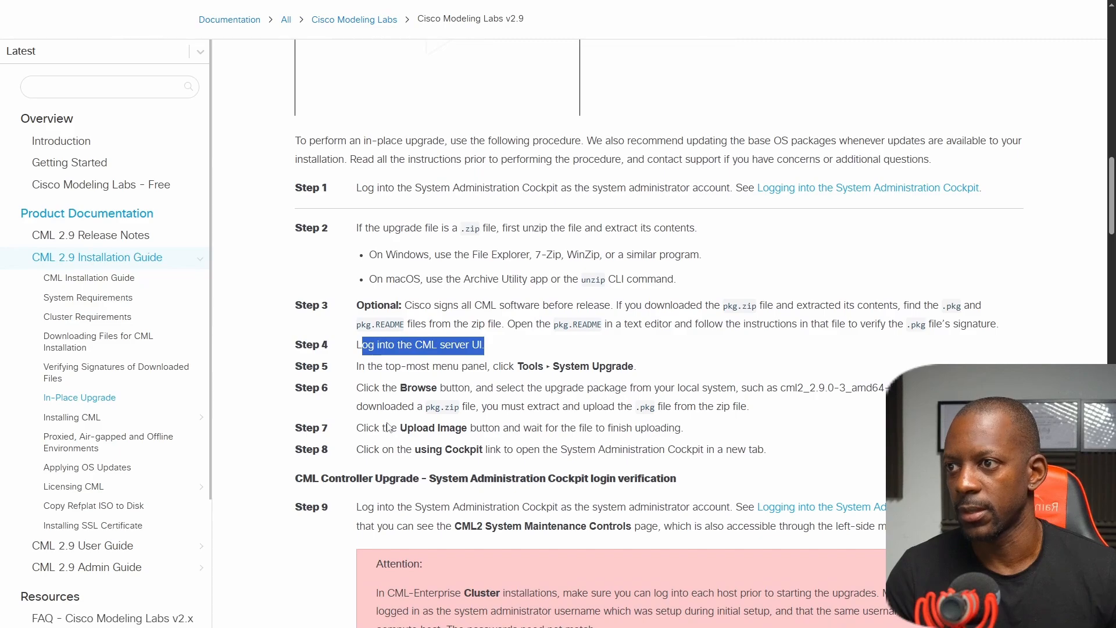
pyautogui.scroll(-3, 389, 422)
pyautogui.scroll(-1, 422, 251)
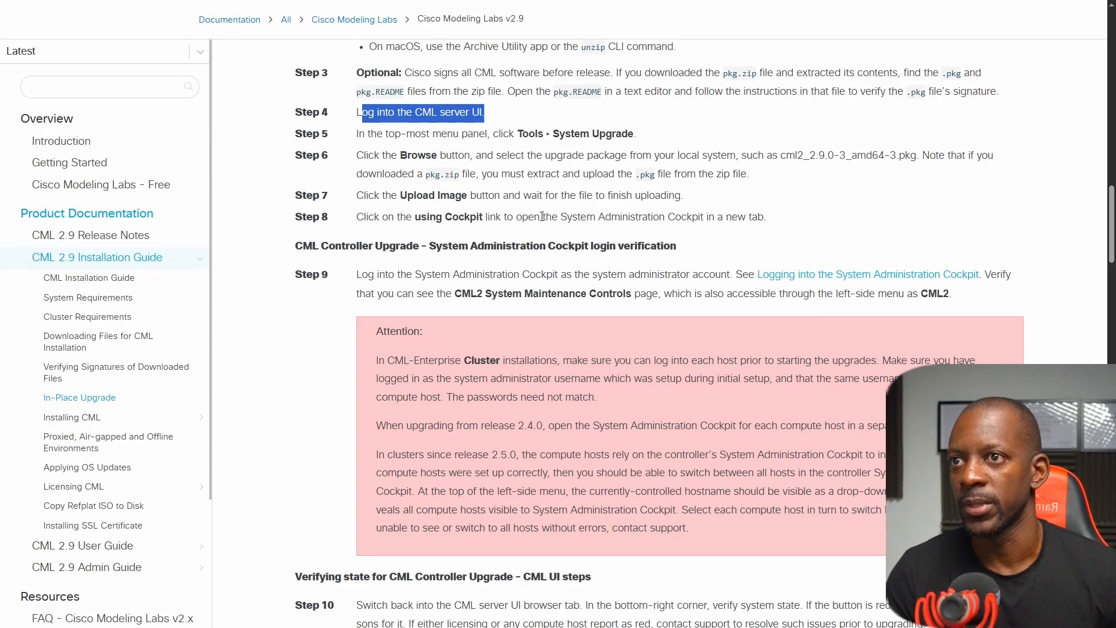
pyautogui.hotkey('ctrl', 'Tab')
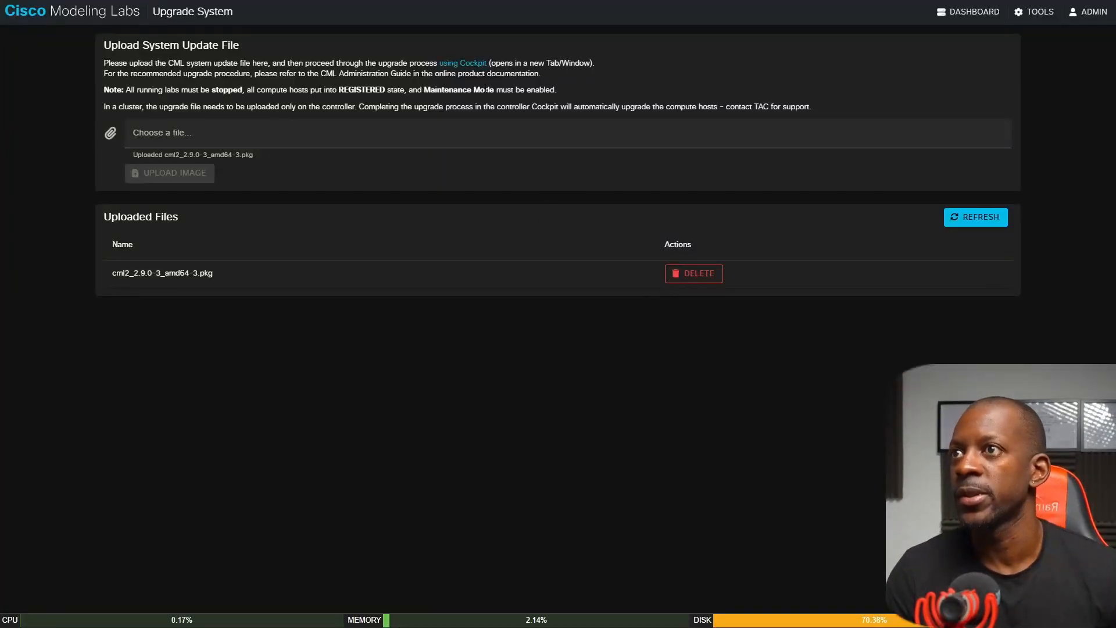
pyautogui.click(471, 65)
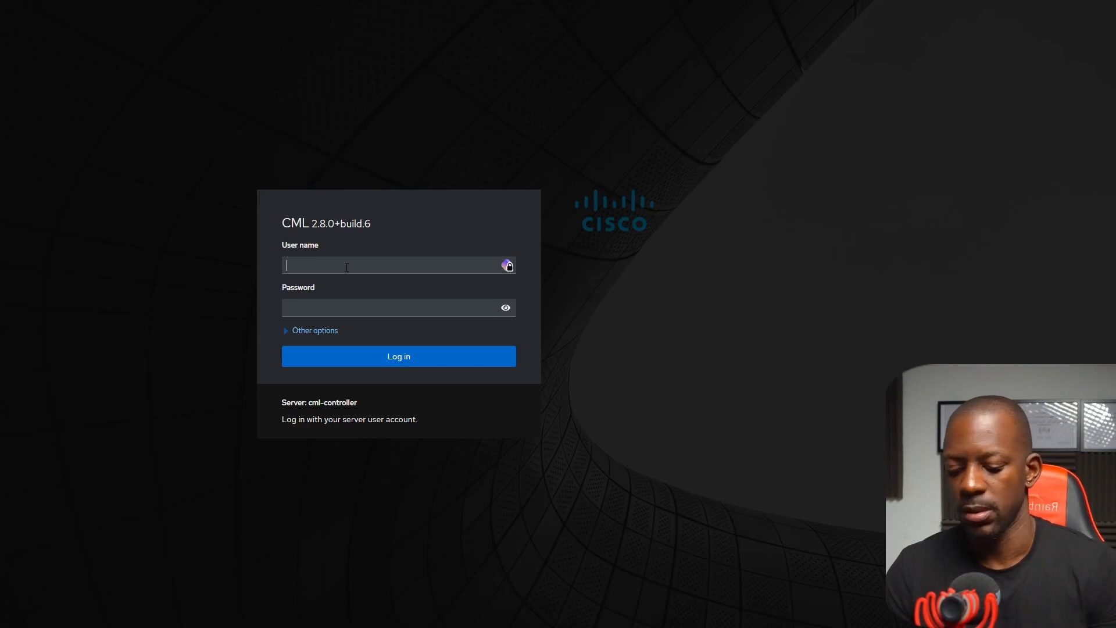
# Log in to the System Administration Cockpit as sysadmin with the account password.
pyautogui.write('sysadmin')
pyautogui.press('Tab')
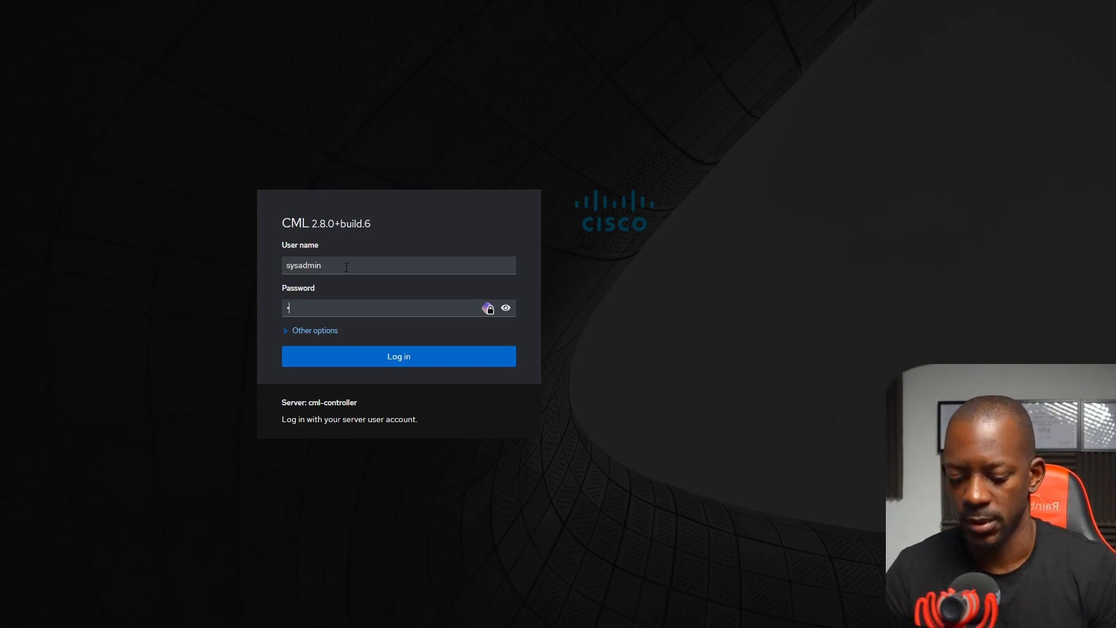
pyautogui.write('********')
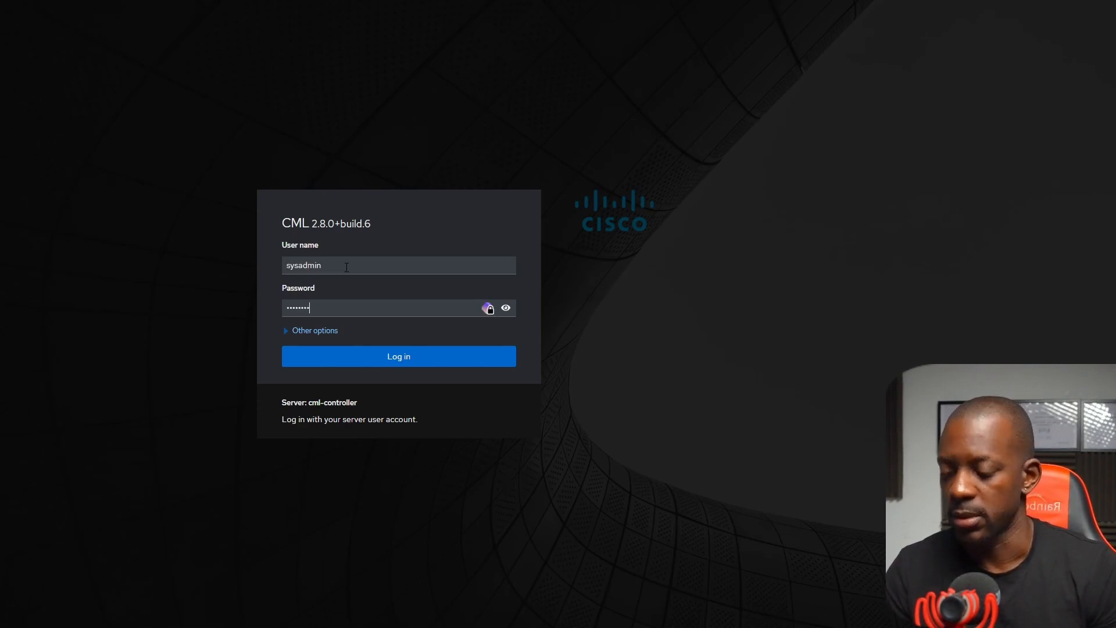
pyautogui.press('Return')
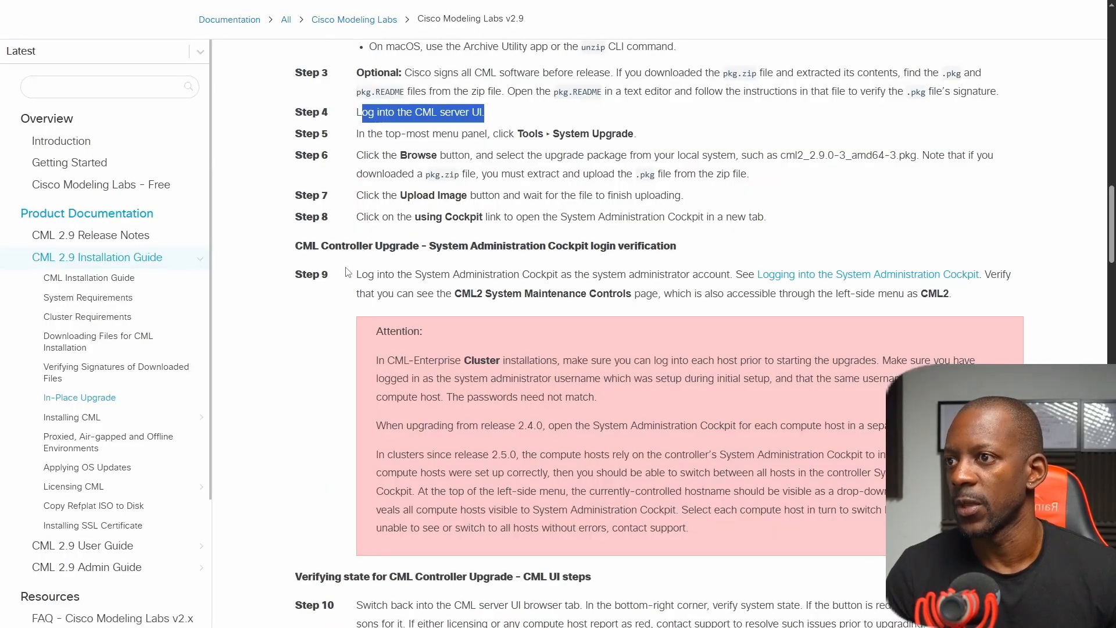
# Examine the guide's Cockpit login verification, cluster cautions and CML controller state checks, comparing them with the CML 2 System Maintenance Controls page.
pyautogui.scroll(-1, 403, 95)
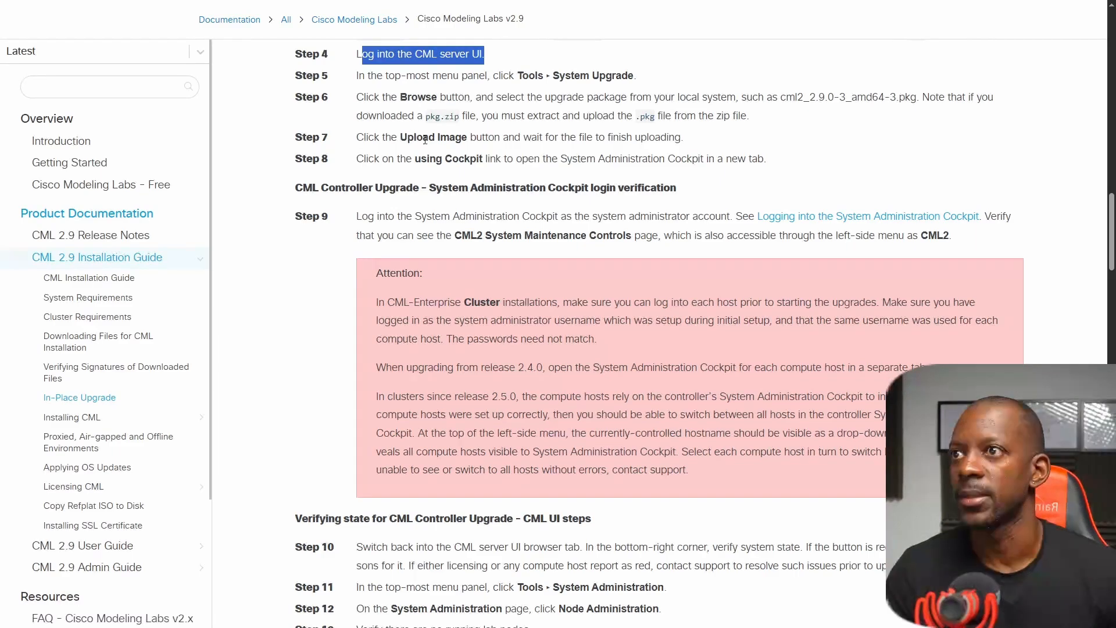
pyautogui.scroll(-2, 348, 166)
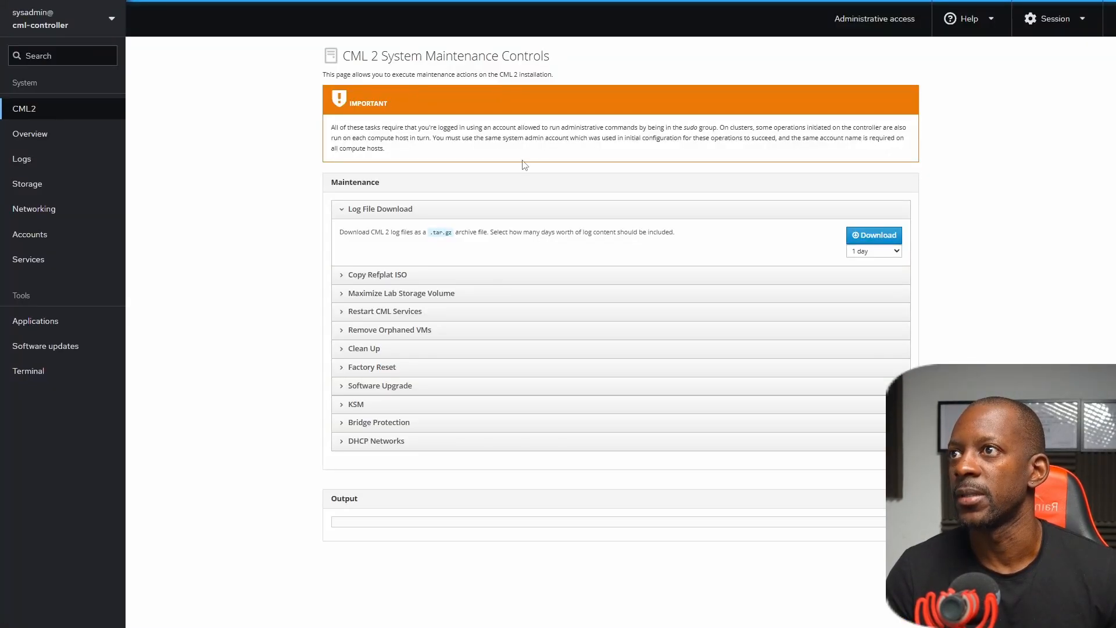
pyautogui.hotkey('ctrl', '+')
pyautogui.hotkey('ctrl', '+')
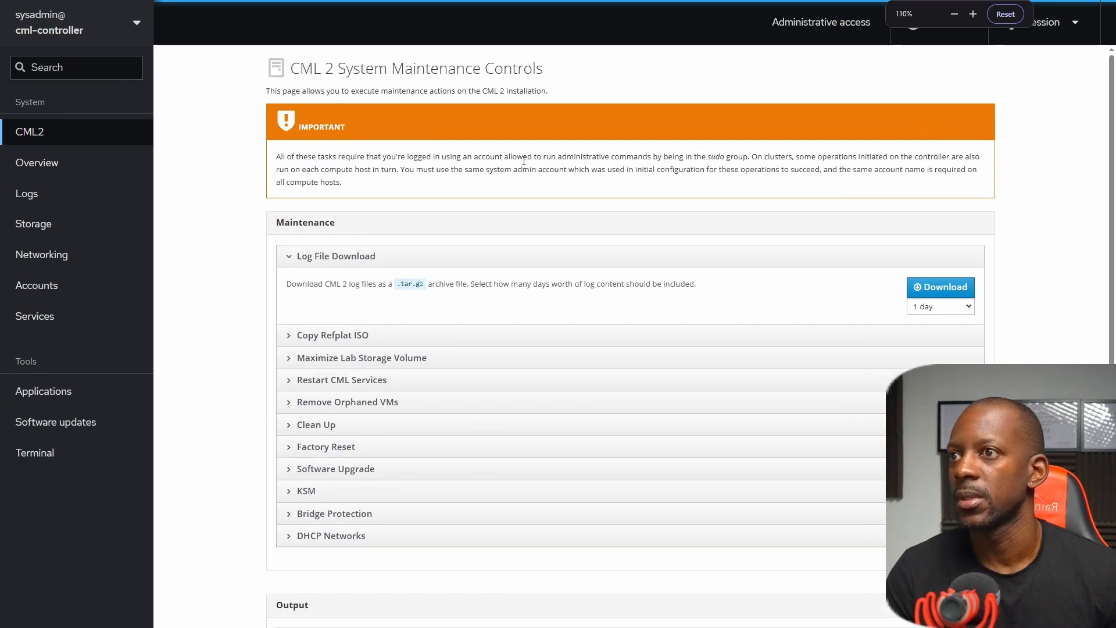
pyautogui.hotkey('ctrl', 'Tab')
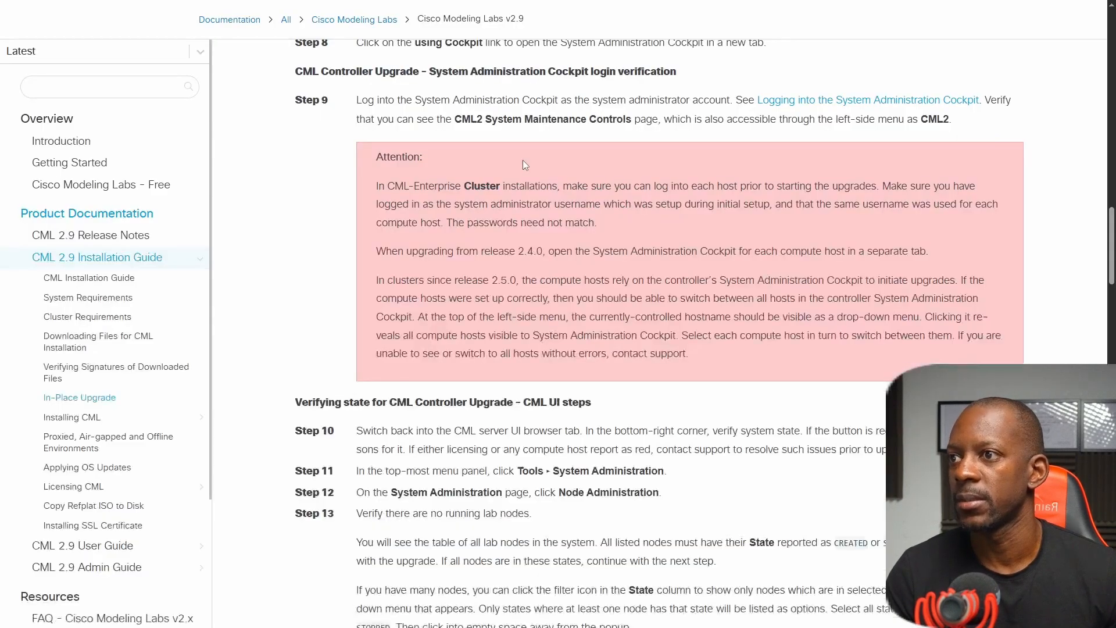
pyautogui.scroll(-1, 527, 210)
pyautogui.scroll(-2, 526, 210)
pyautogui.scroll(3, 525, 205)
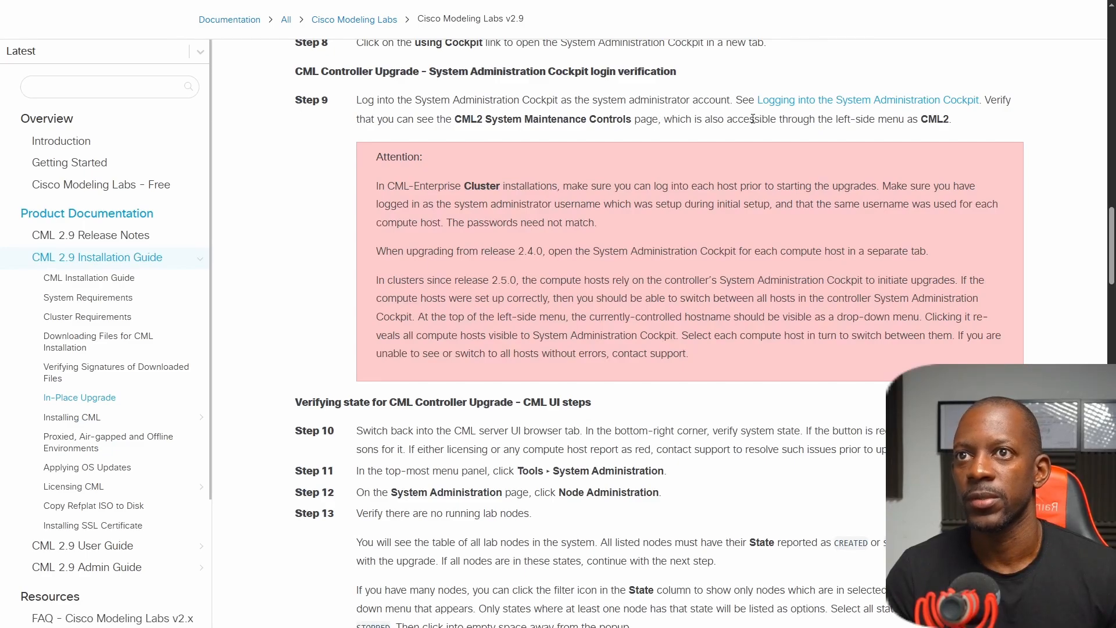
pyautogui.scroll(-5, 693, 211)
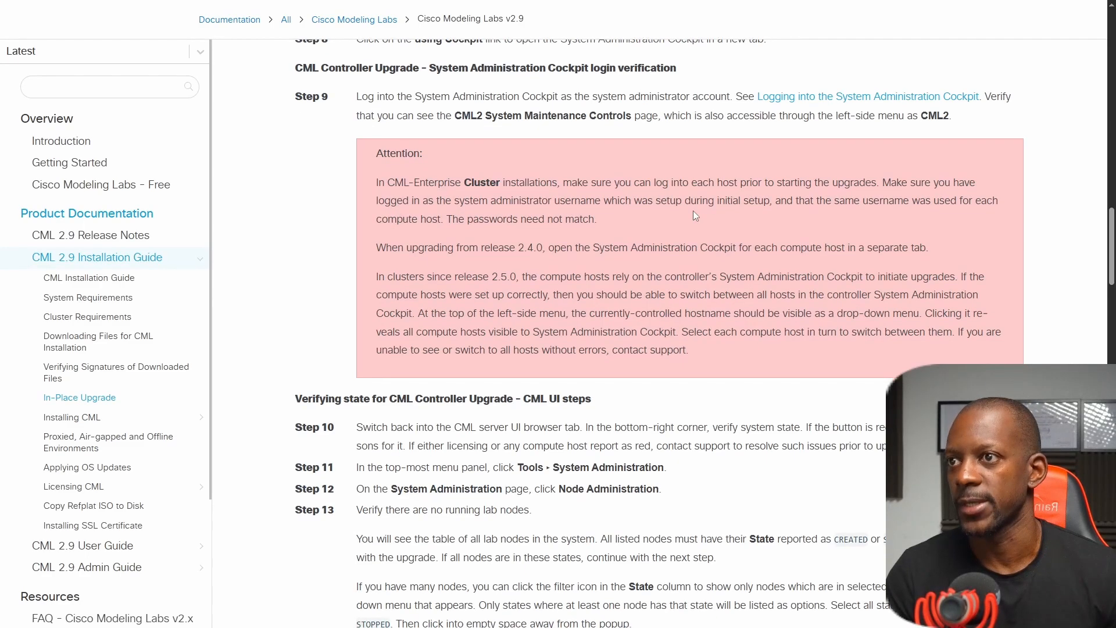
pyautogui.scroll(-1, 692, 219)
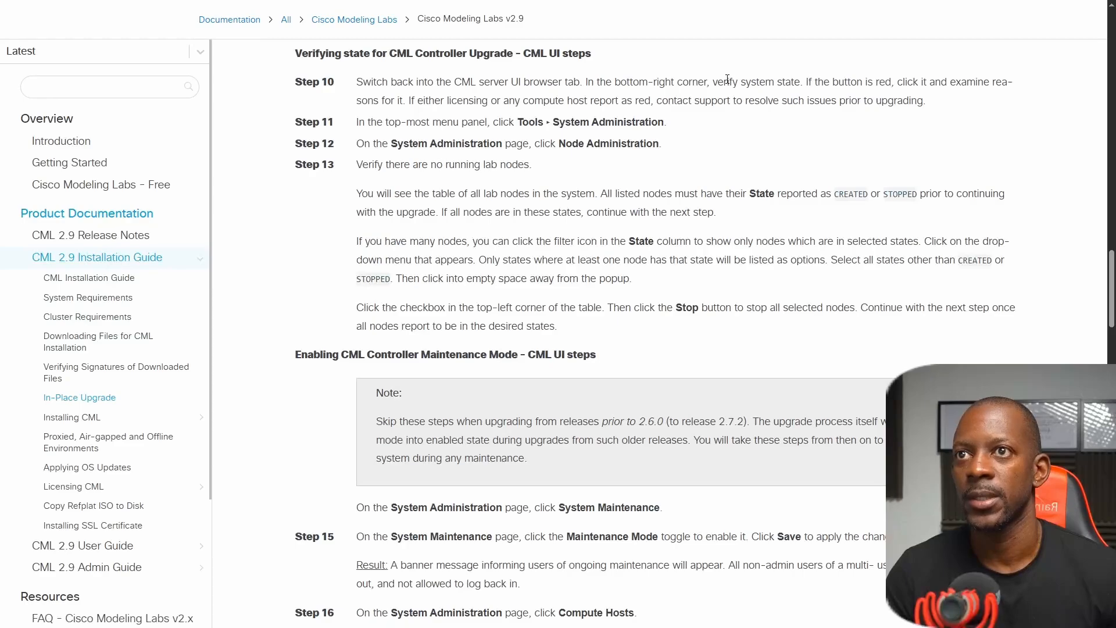
# In CML's System Administration, open Node Administration and check the lab nodes' states against the guide's CREATED or STOPPED requirement.
pyautogui.hotkey('ctrl', 'Tab')
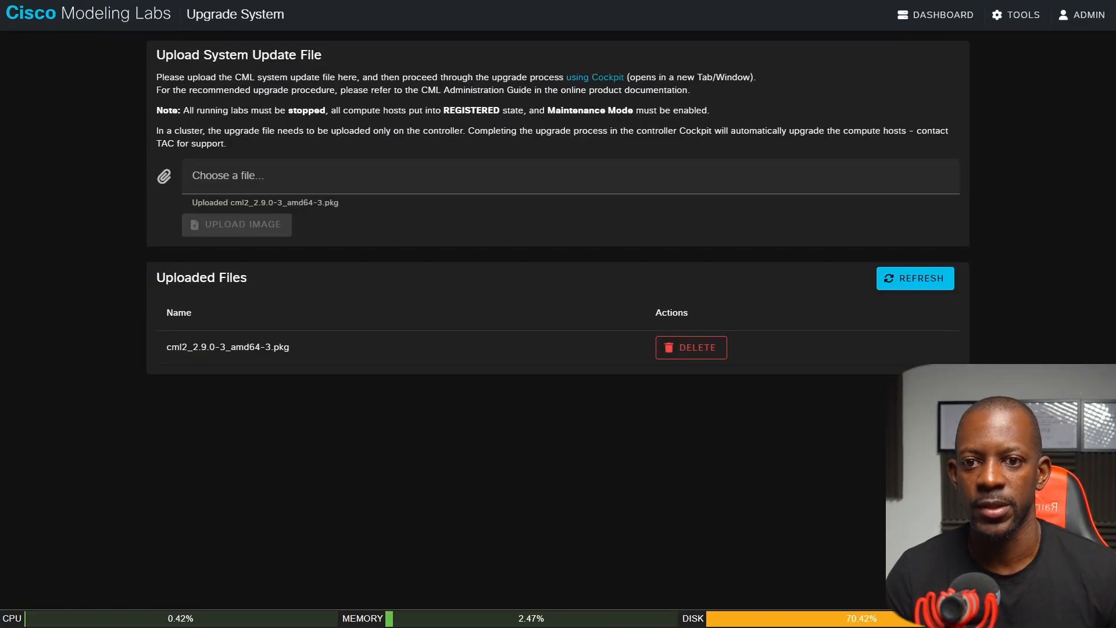
pyautogui.hotkey('ctrl', 'Tab')
pyautogui.hotkey('ctrl', 'Tab')
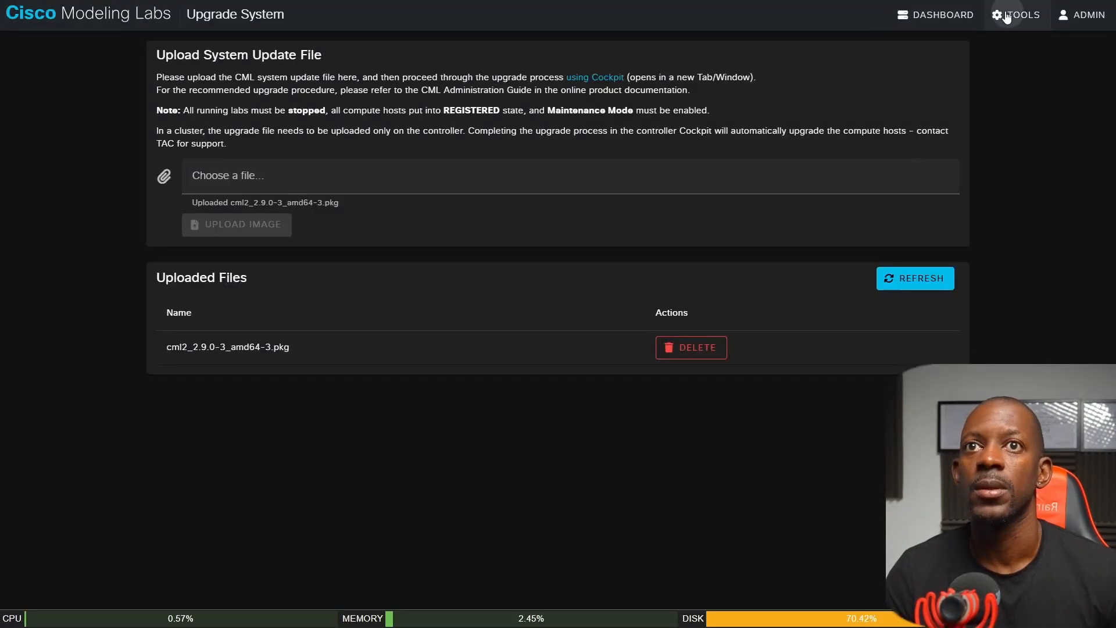
pyautogui.click(1011, 15)
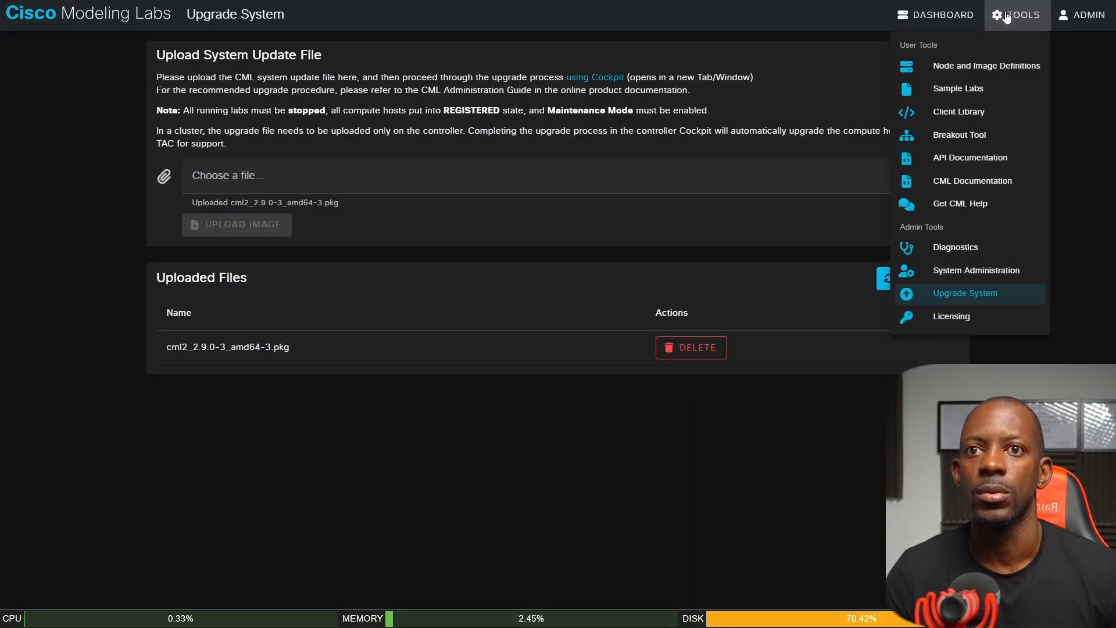
pyautogui.click(963, 274)
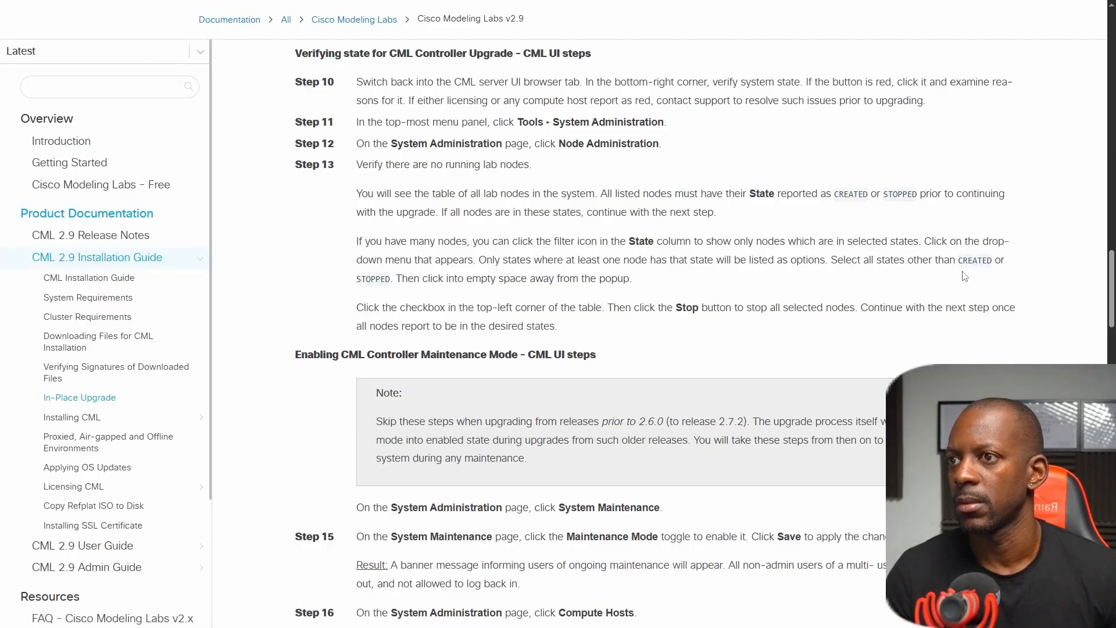
pyautogui.tripleClick(404, 145)
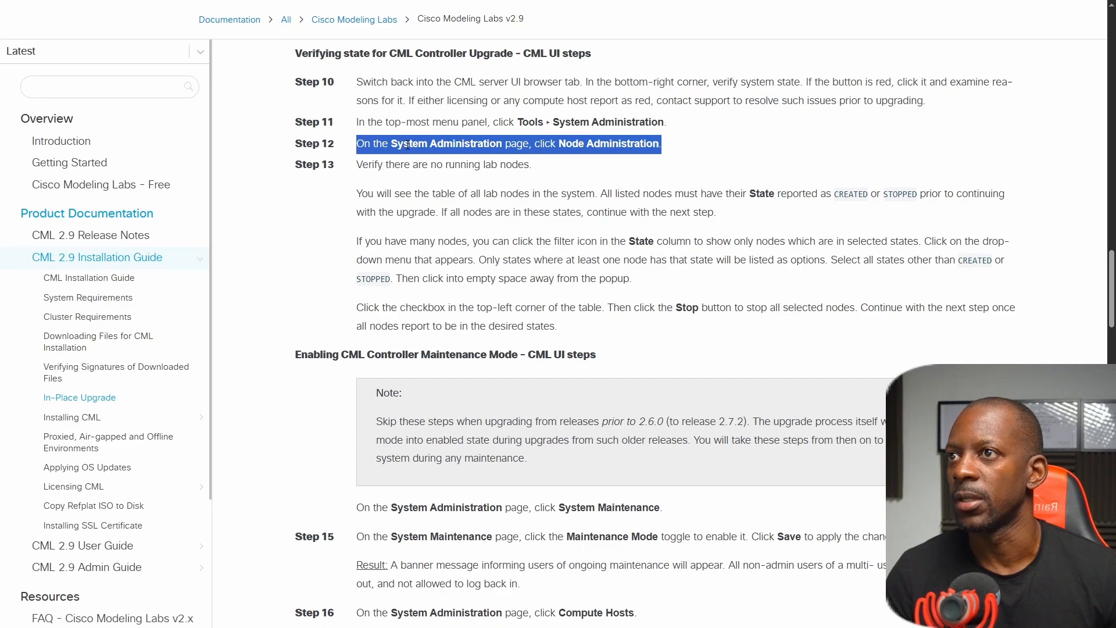
pyautogui.hotkey('ctrl', 'Tab')
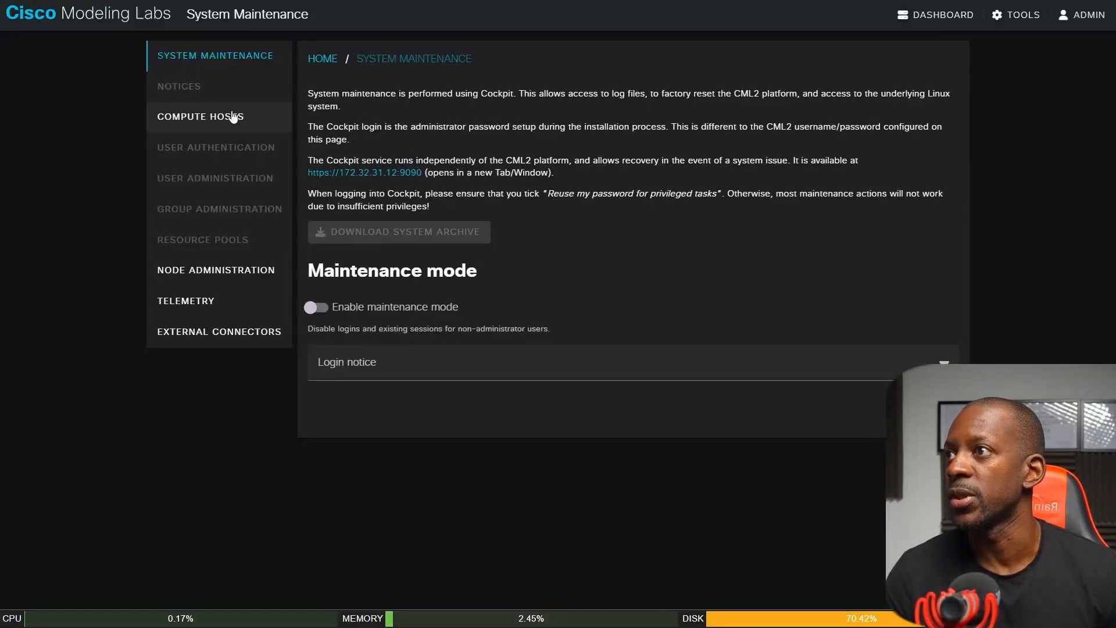
pyautogui.click(229, 268)
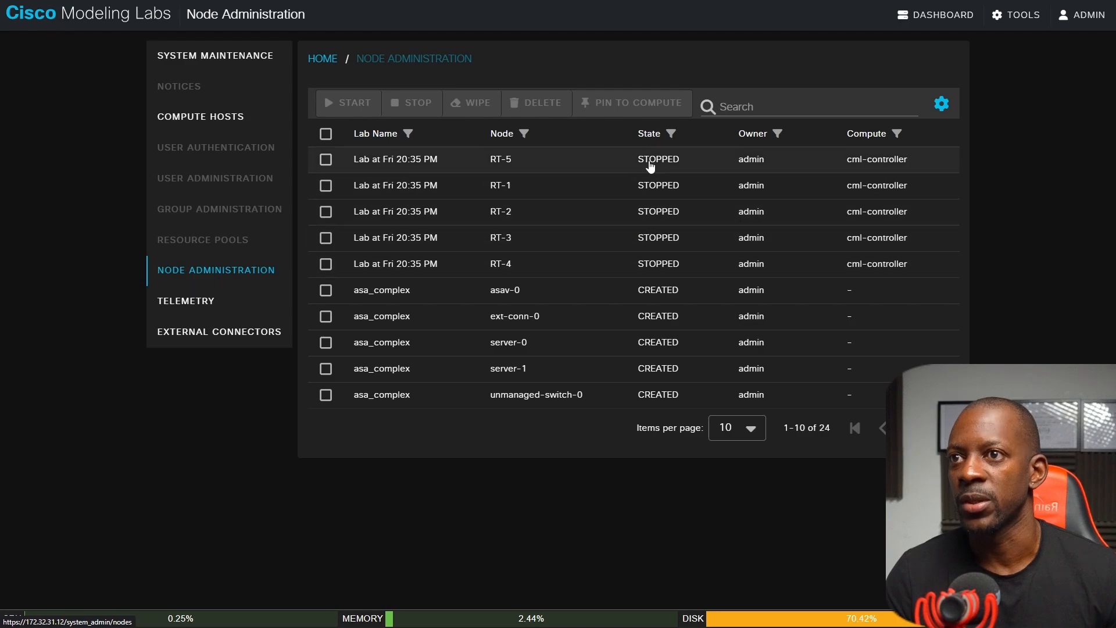
pyautogui.hotkey('ctrl', 'Tab')
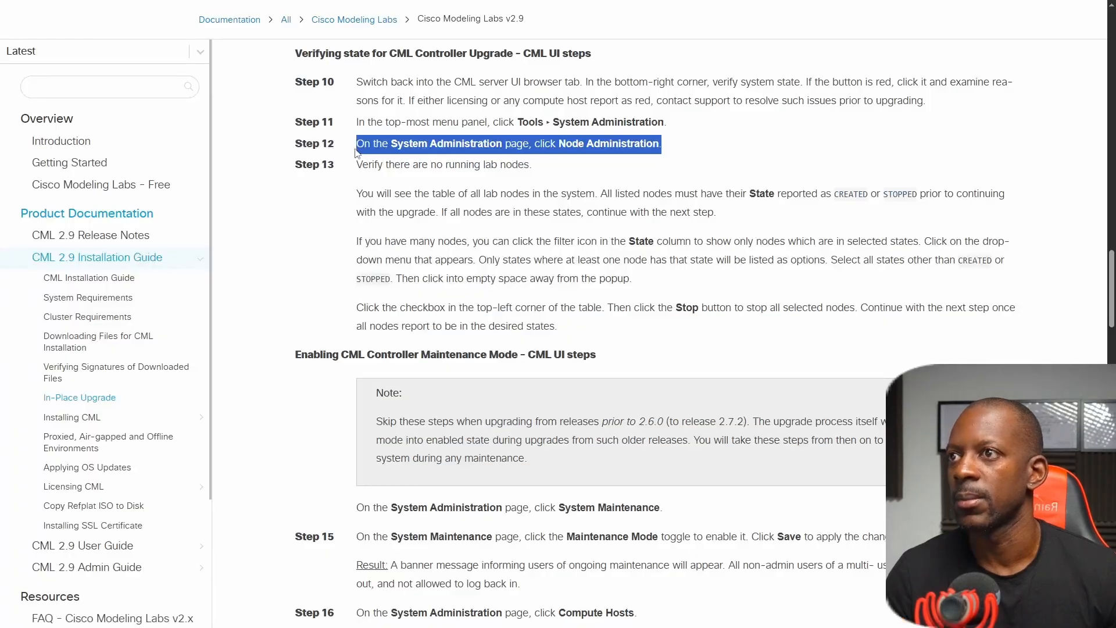
pyautogui.tripleClick(393, 164)
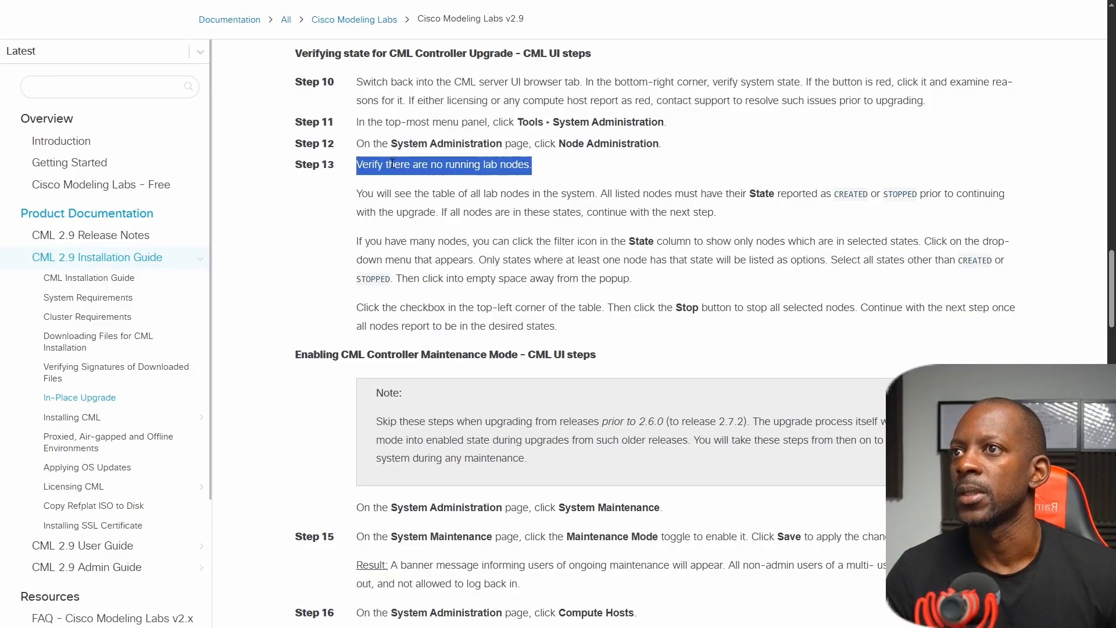
pyautogui.tripleClick(396, 197)
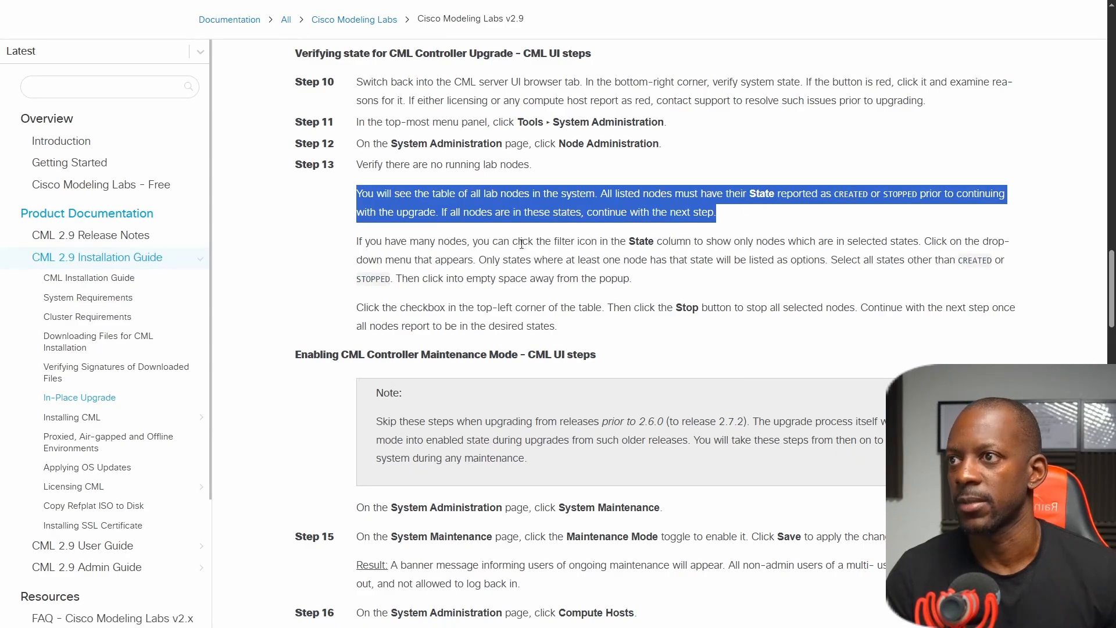
# Following the guide's maintenance mode section, enable maintenance mode on CML's System Maintenance page.
pyautogui.scroll(-1, 389, 309)
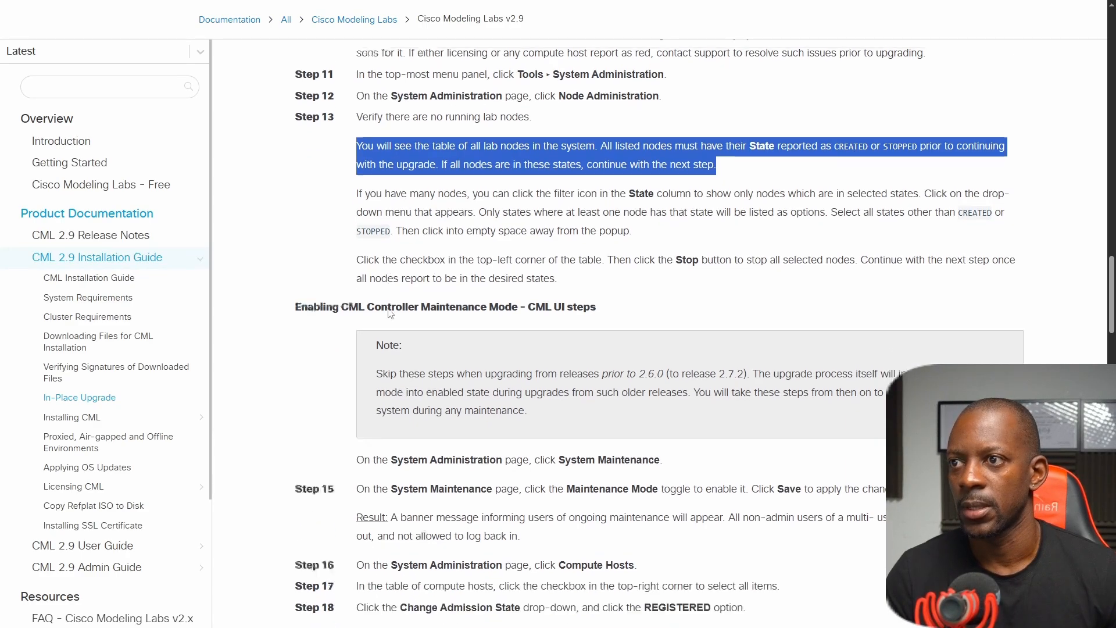
pyautogui.scroll(-1, 450, 267)
pyautogui.scroll(-3, 449, 267)
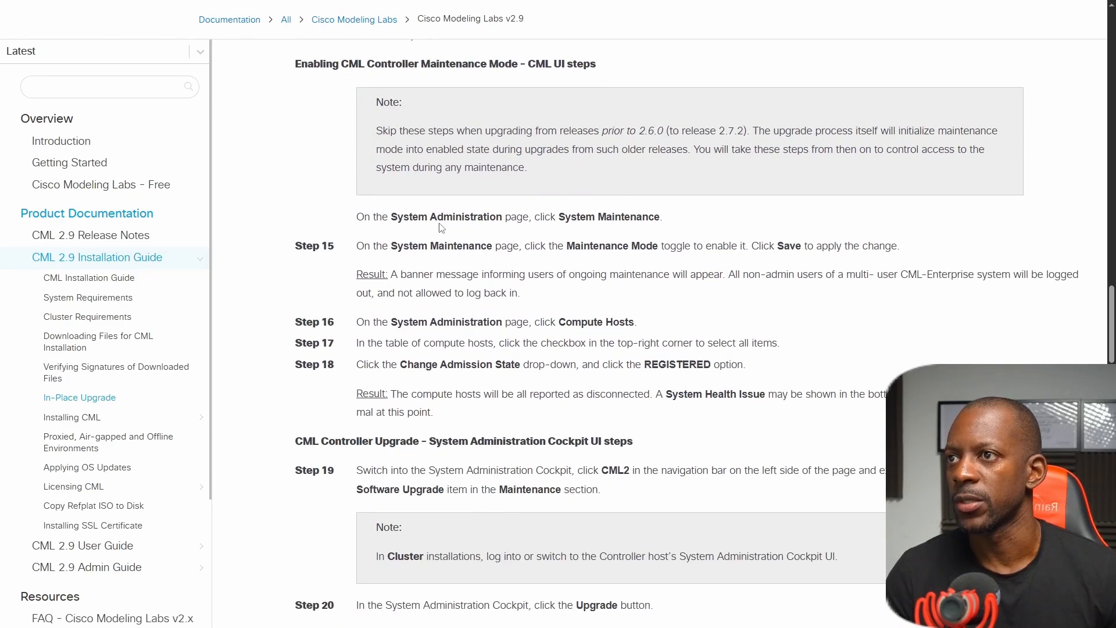
pyautogui.hotkey('ctrl', 'Tab')
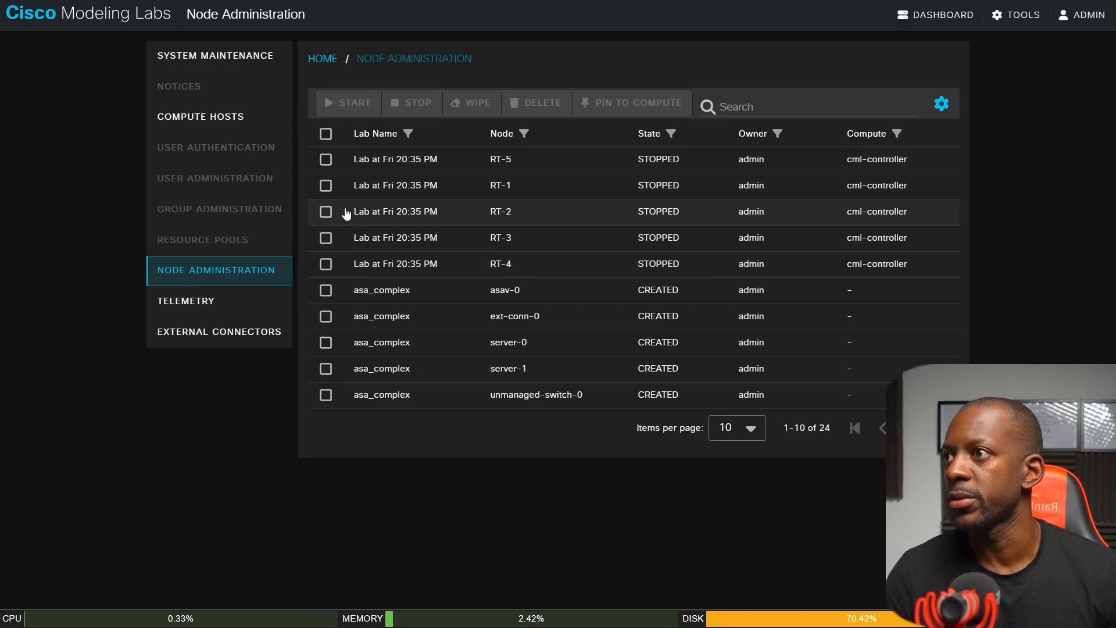
pyautogui.click(221, 67)
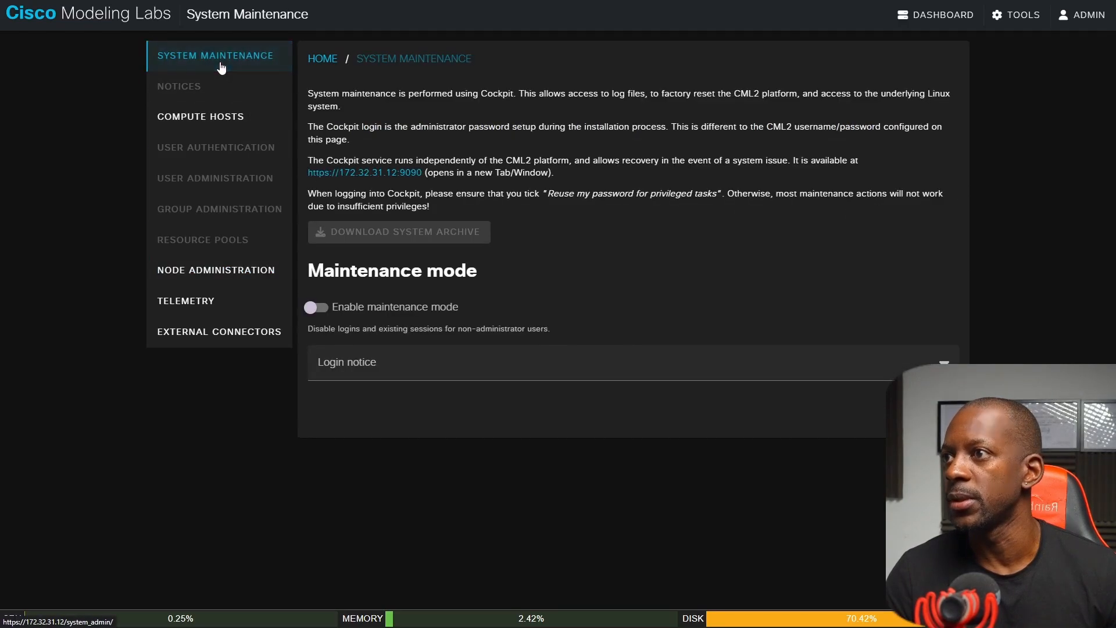
pyautogui.click(317, 310)
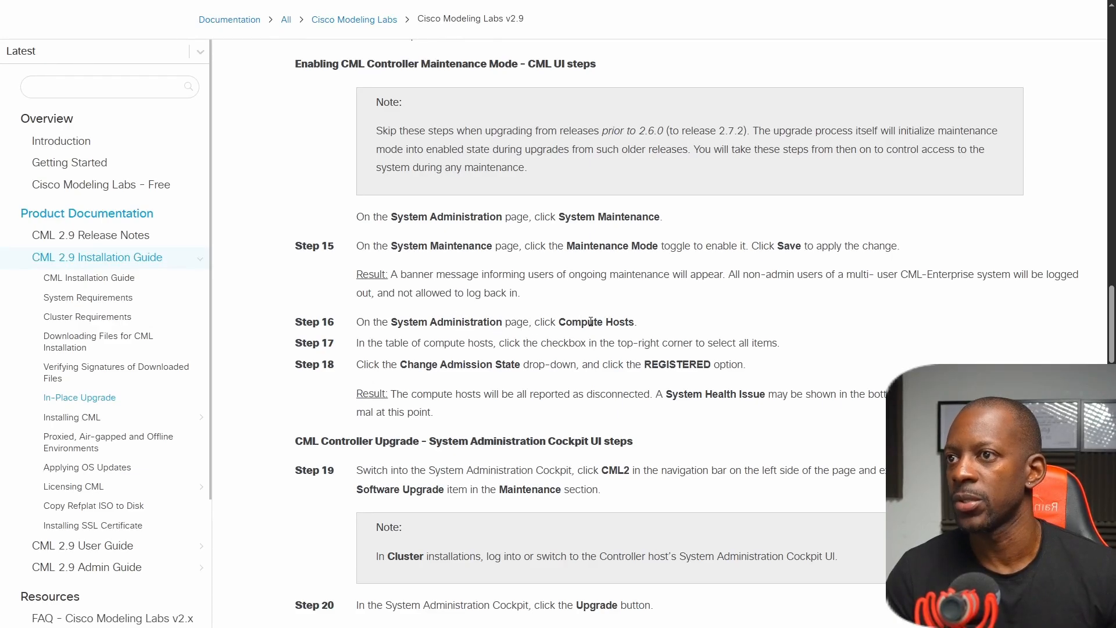
# Following the guide's steps 16 to 18, set the admission state of all hosts on CML's Compute Hosts page to REGISTERED.
pyautogui.hotkey('alt', 'Tab')
pyautogui.click(174, 143)
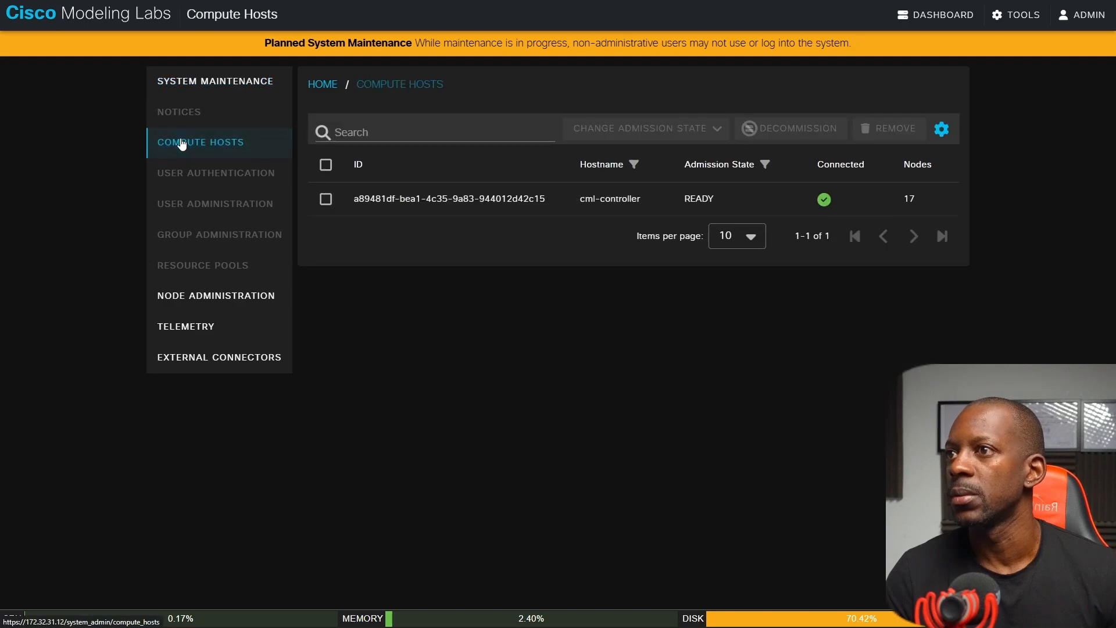
pyautogui.hotkey('alt', 'Tab')
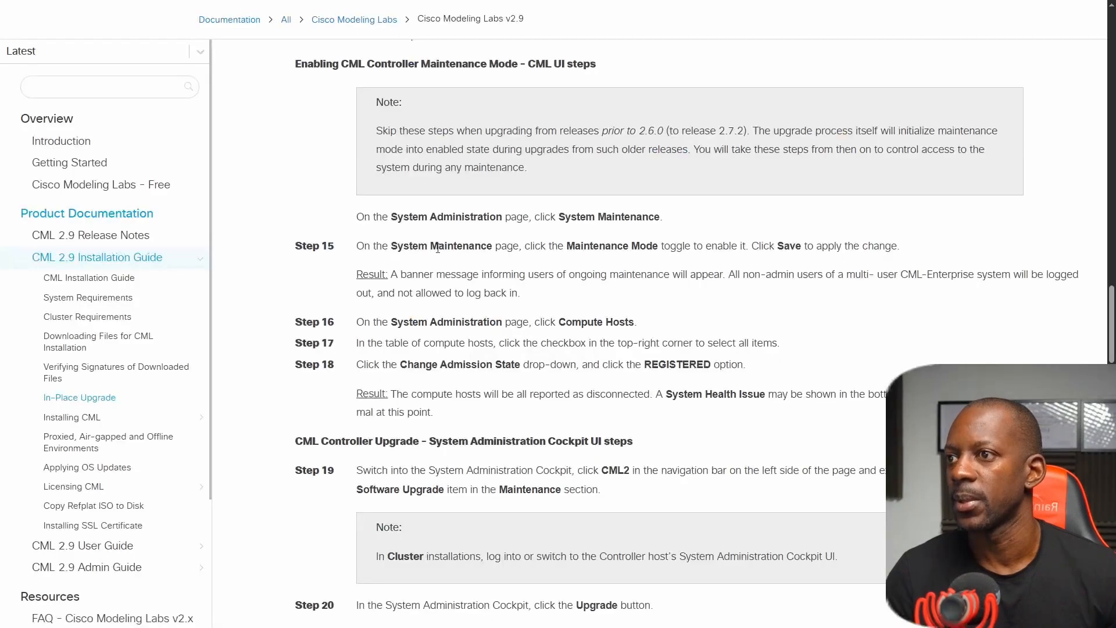
pyautogui.scroll(-2, 415, 308)
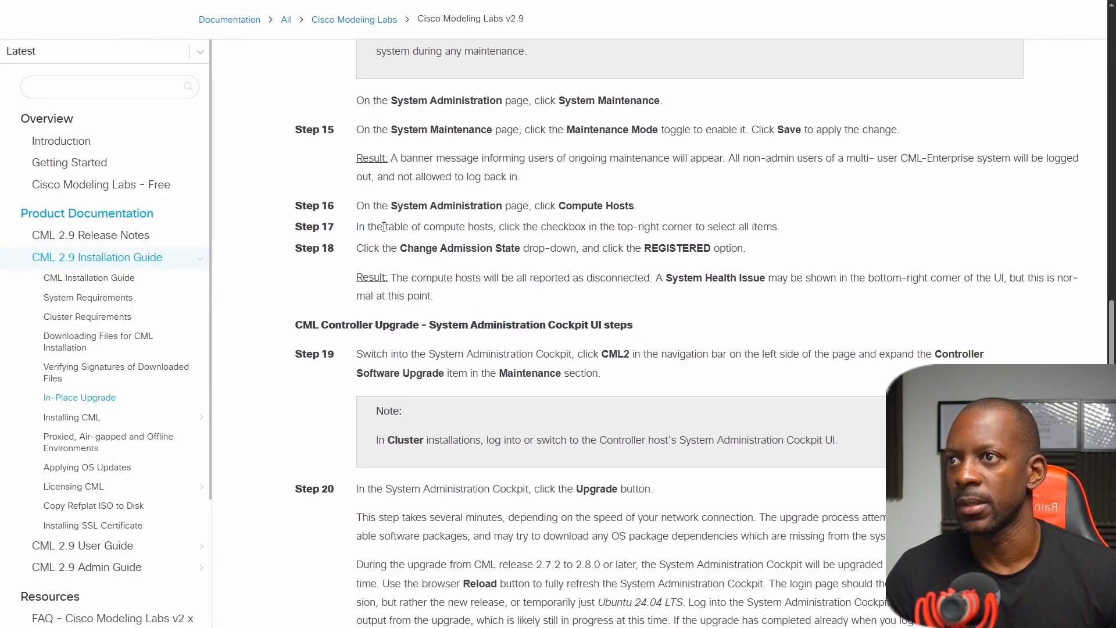
pyautogui.moveTo(385, 227); pyautogui.dragTo(356, 227)
pyautogui.tripleClick(700, 224)
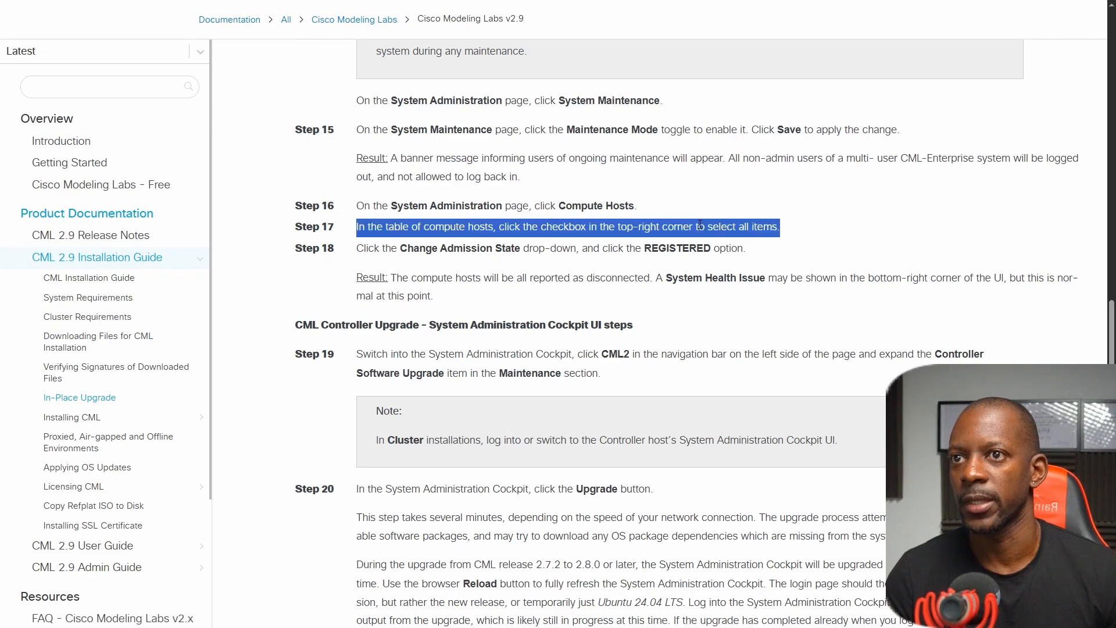
pyautogui.tripleClick(408, 247)
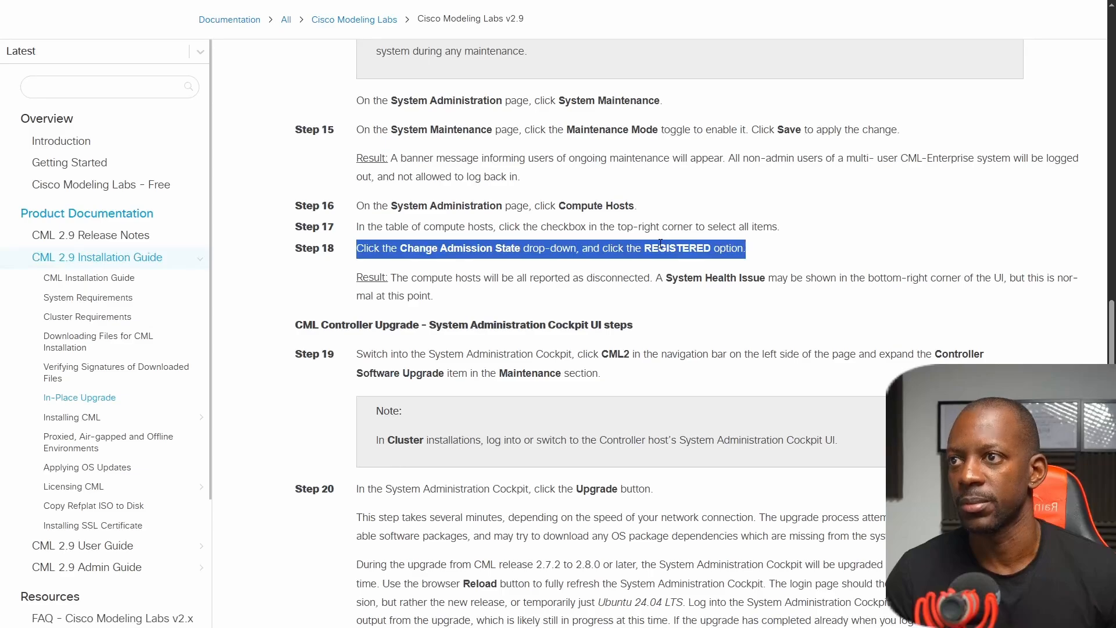
pyautogui.hotkey('alt', 'Tab')
pyautogui.click(325, 164)
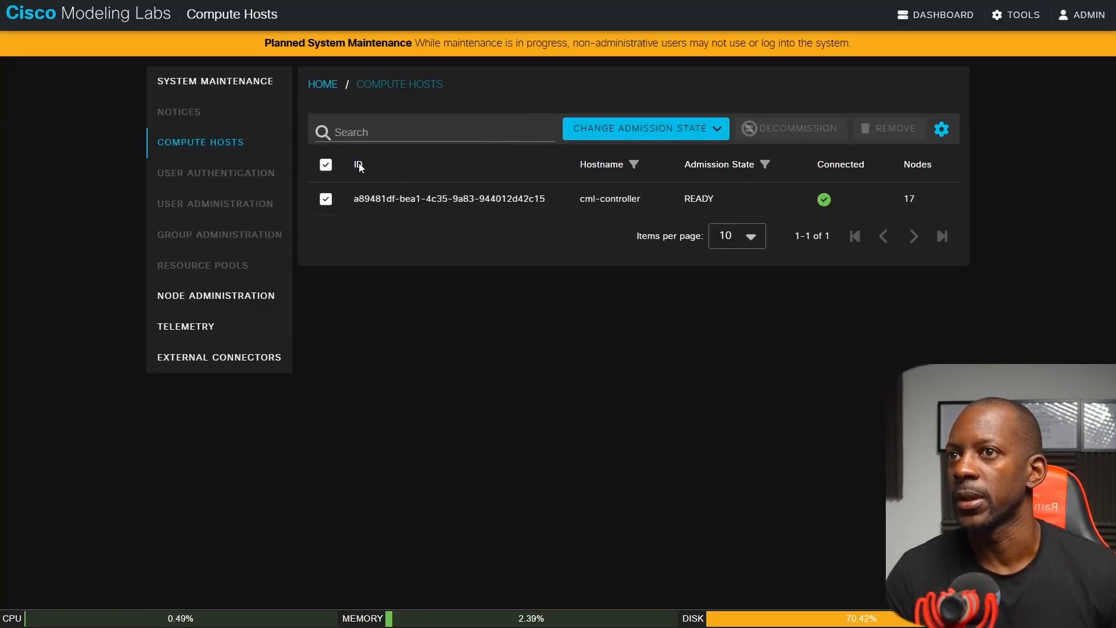
pyautogui.click(673, 138)
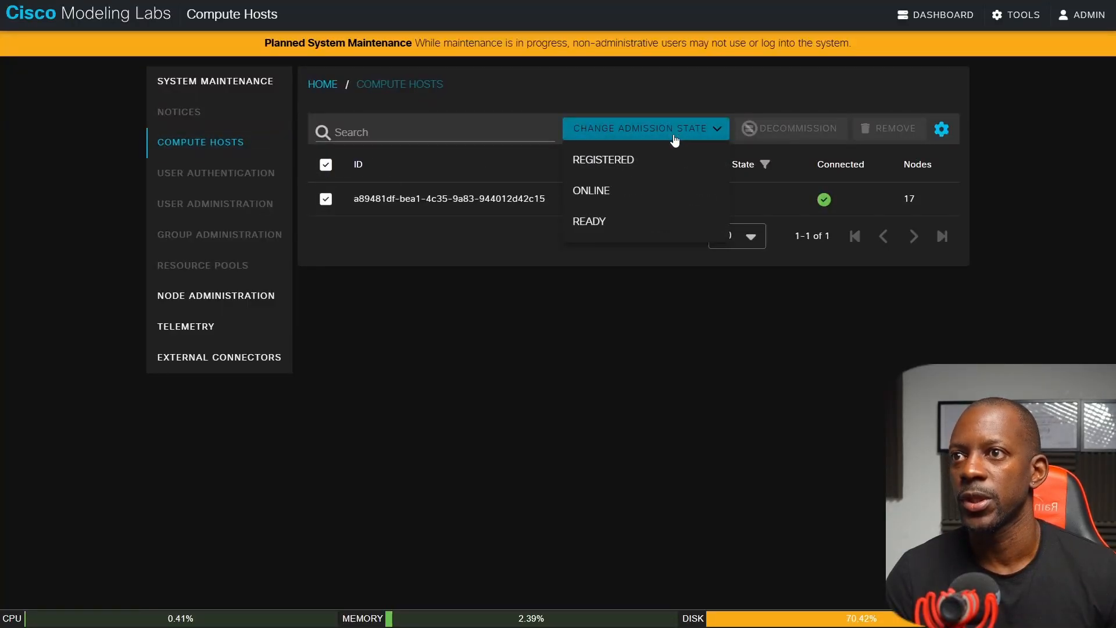
pyautogui.click(640, 162)
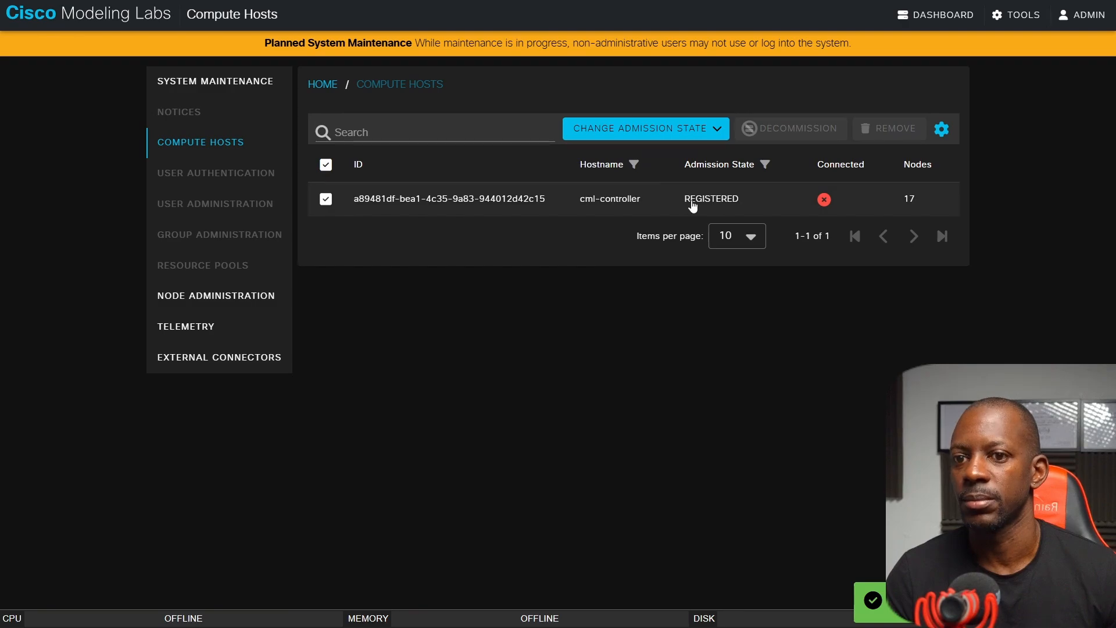
# Review the guide's controller upgrade steps and expand Software Upgrade on the System Administration Cockpit's CML2 page.
pyautogui.hotkey('alt', 'Tab')
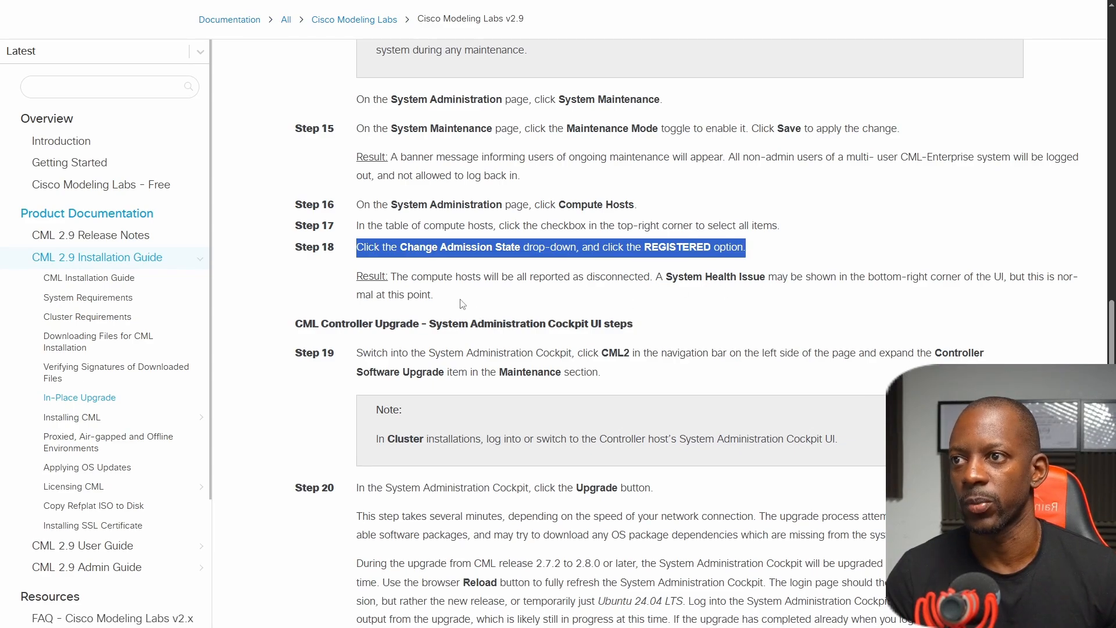
pyautogui.scroll(-2, 461, 300)
pyautogui.scroll(-4, 461, 299)
pyautogui.scroll(1, 461, 300)
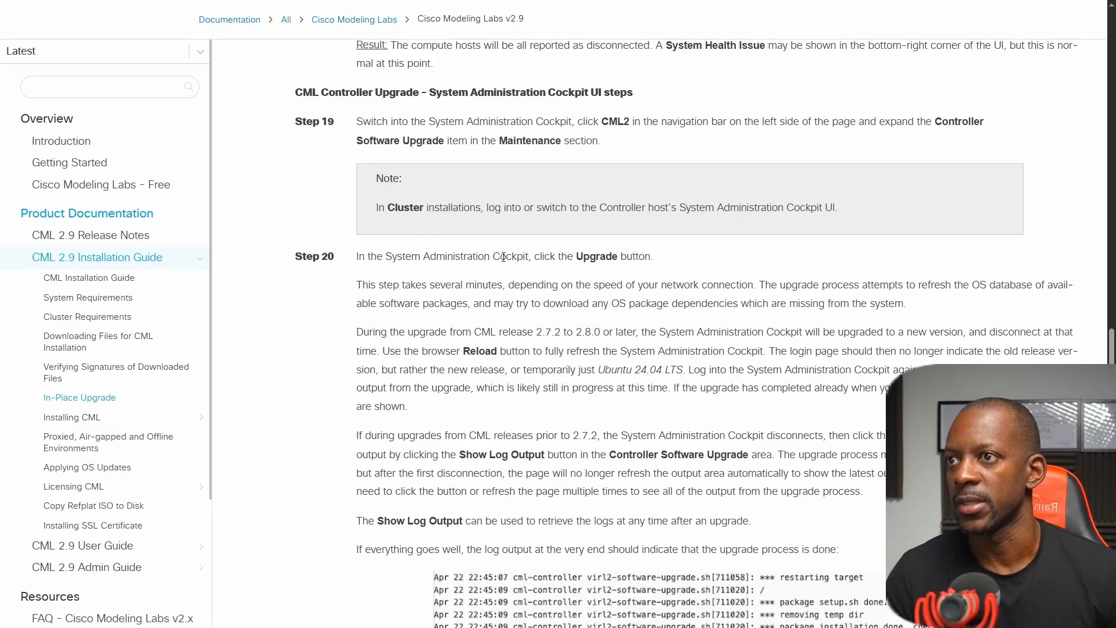
pyautogui.hotkey('ctrl', 'Tab')
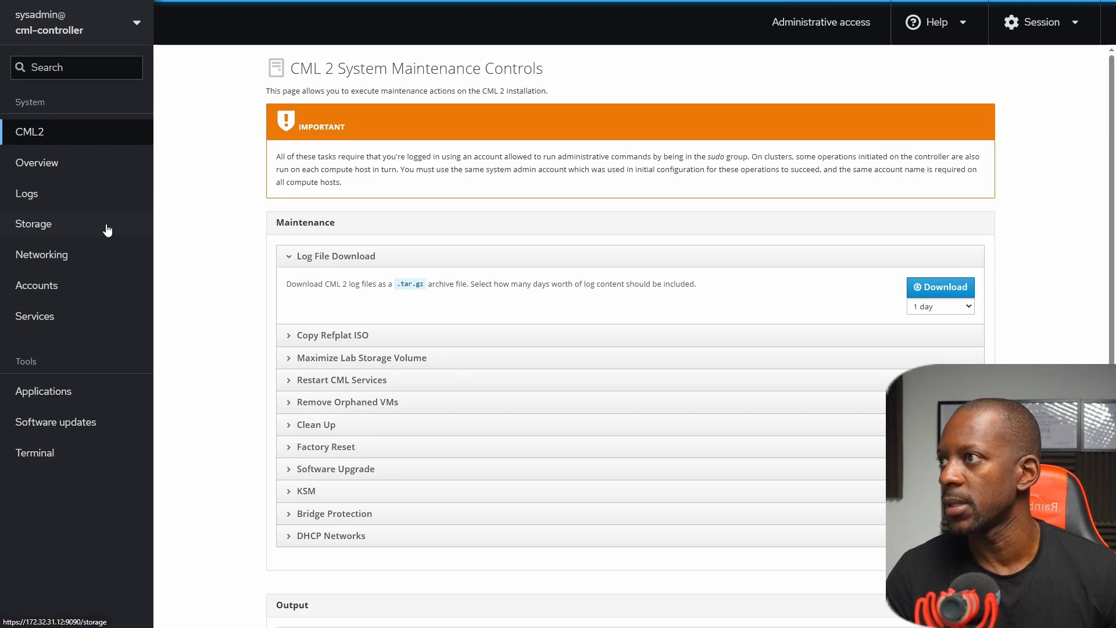
pyautogui.scroll(-1, 221, 308)
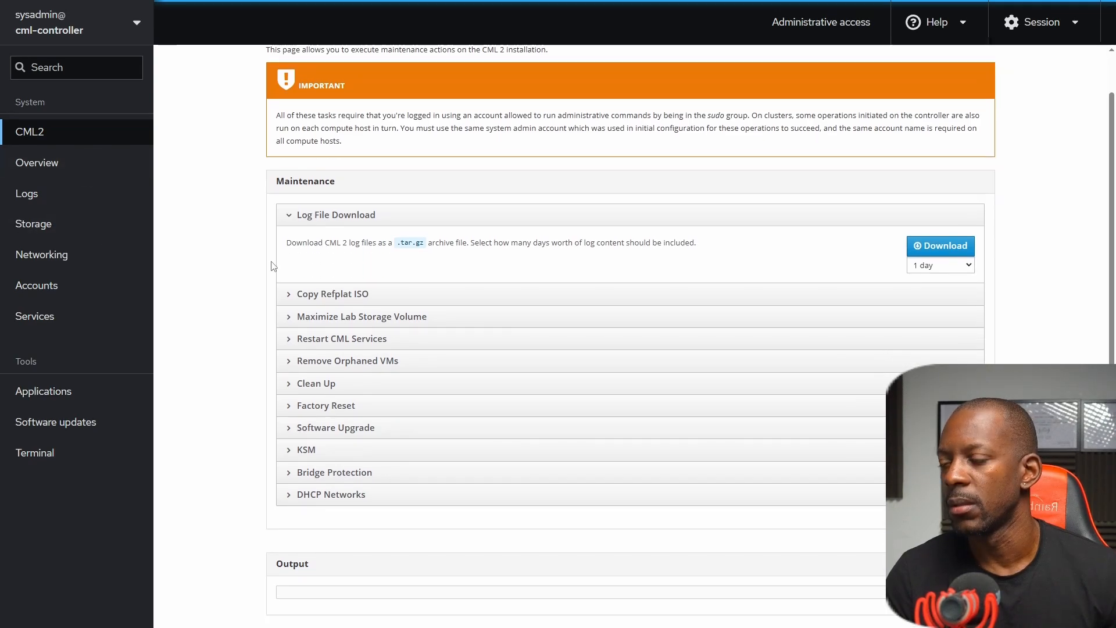
pyautogui.click(329, 426)
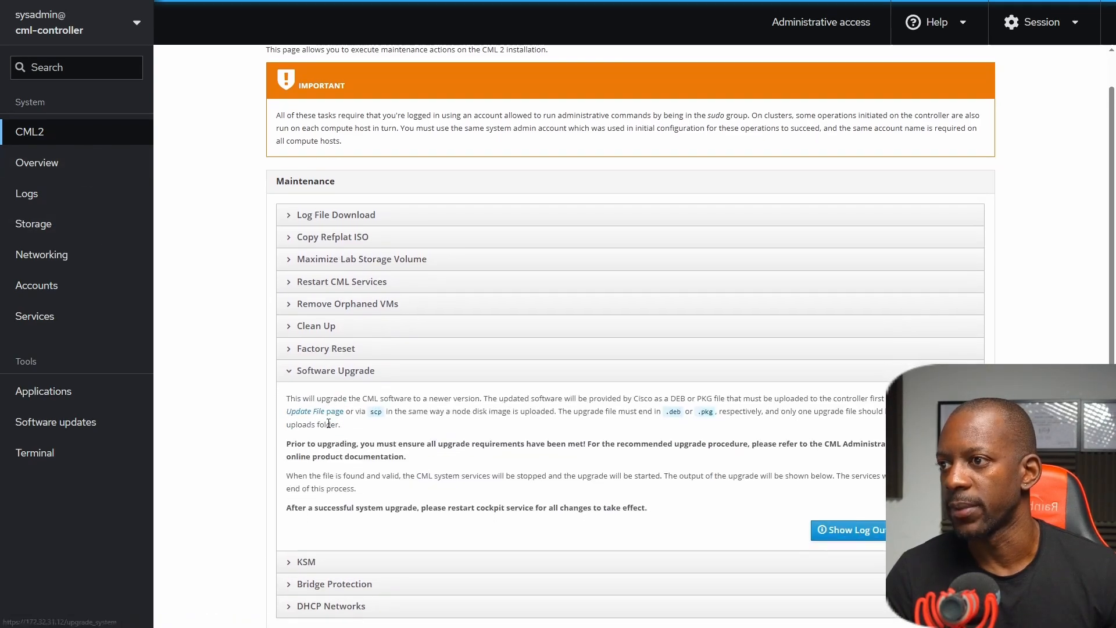
pyautogui.scroll(-3, 329, 423)
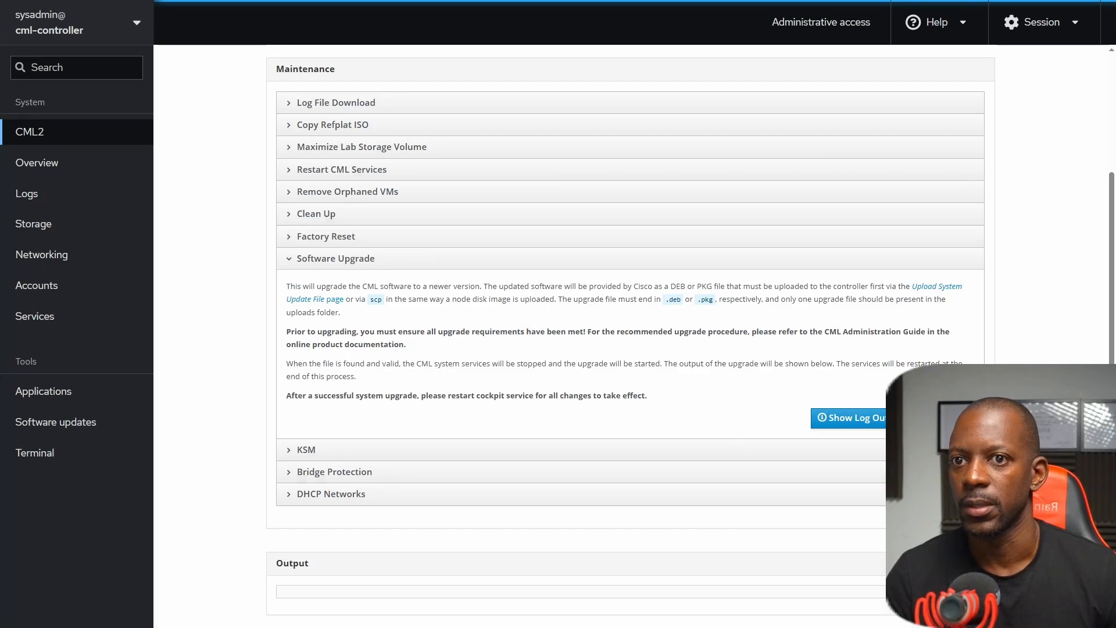
# Check the guide's upgrade notes, start and confirm the CML software upgrade in the Cockpit, and follow its output.
pyautogui.click(942, 418)
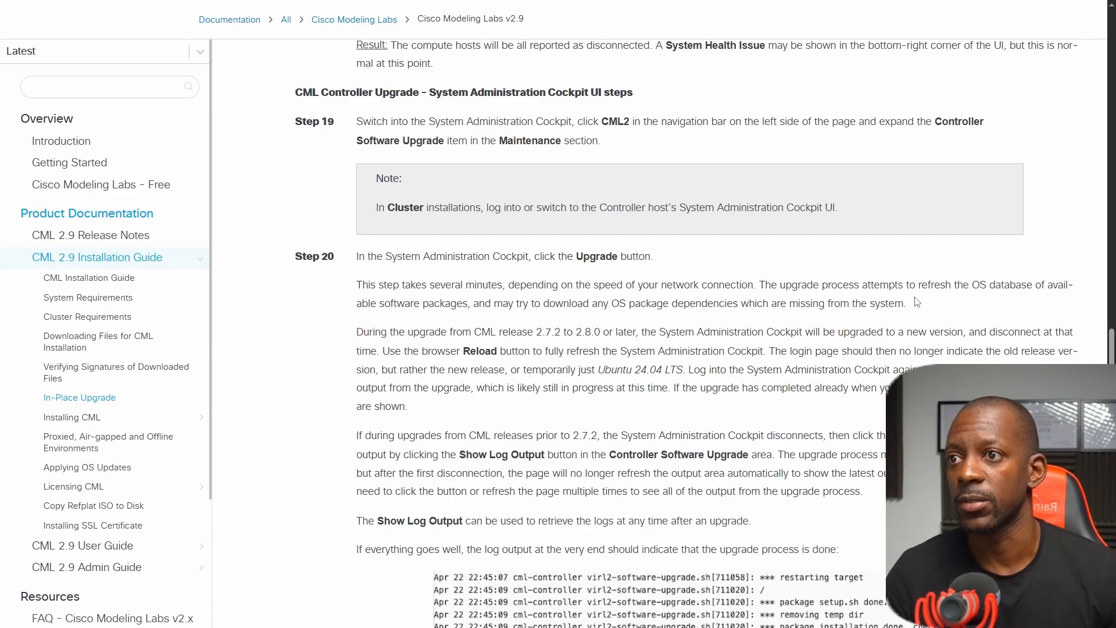
pyautogui.scroll(-2, 437, 322)
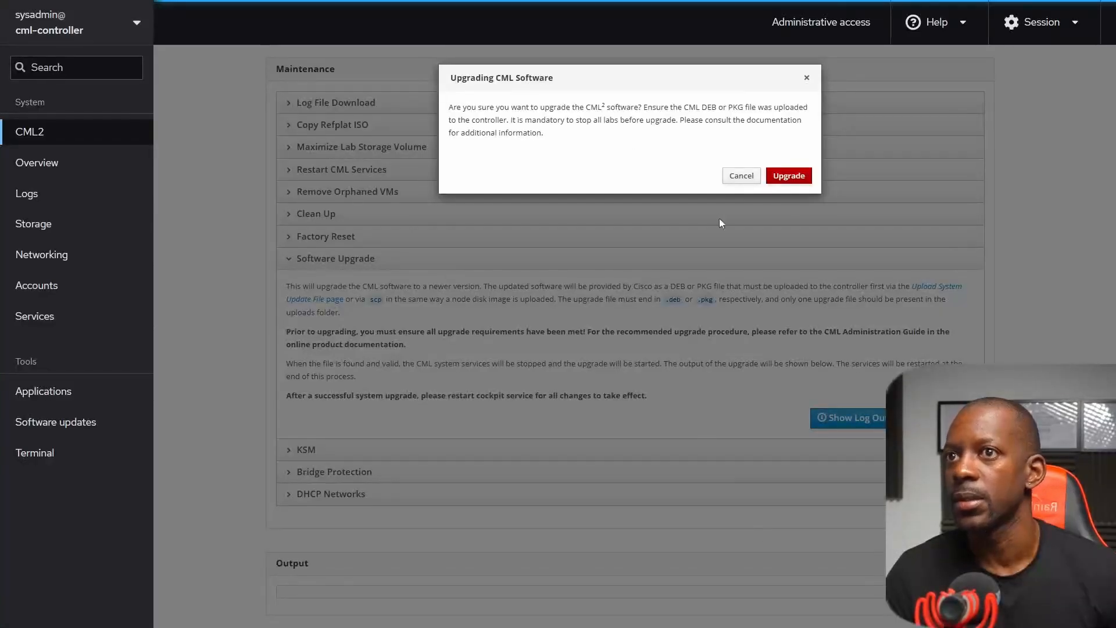
pyautogui.click(792, 177)
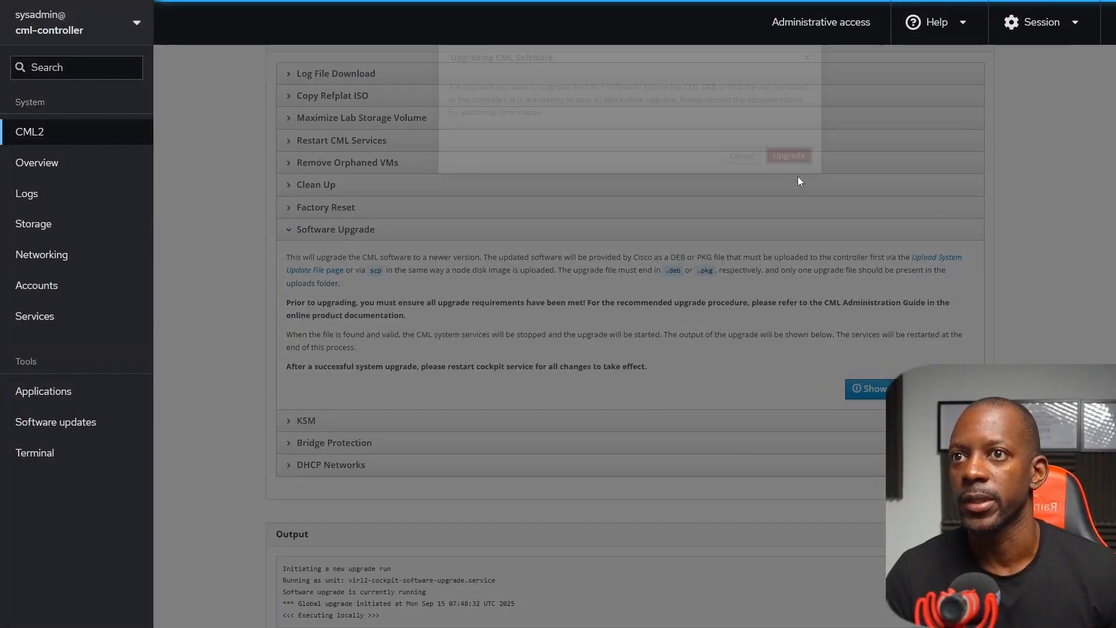
pyautogui.scroll(-5, 797, 179)
pyautogui.scroll(-3, 570, 294)
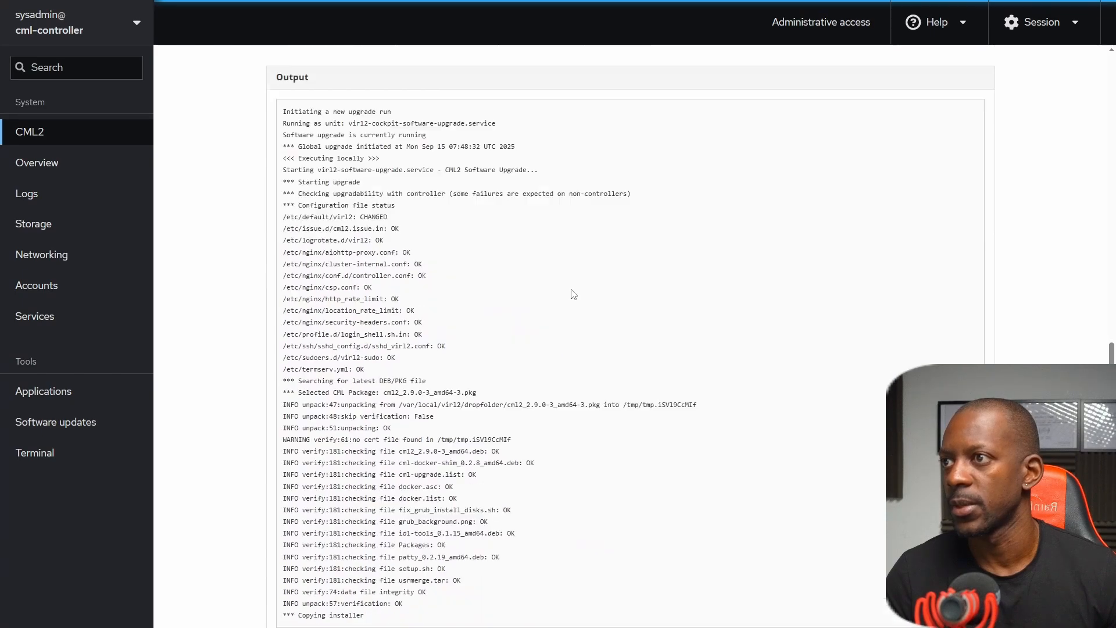
pyautogui.scroll(-10, 573, 293)
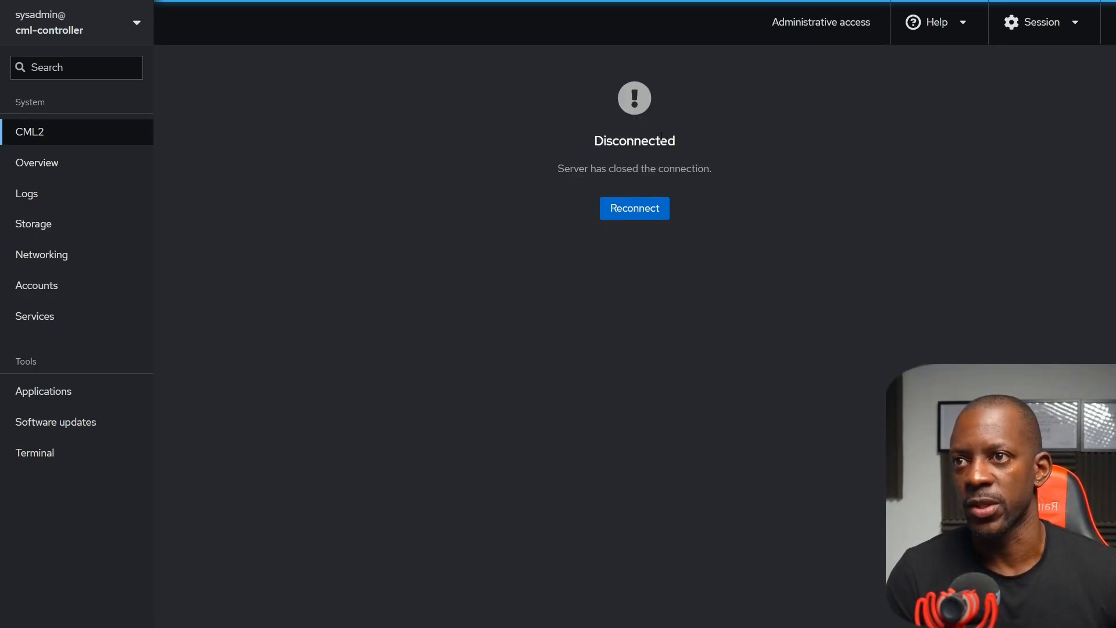
# Reconnect to the System Administration Cockpit and log in again as sysadmin with the account password.
pyautogui.click(650, 220)
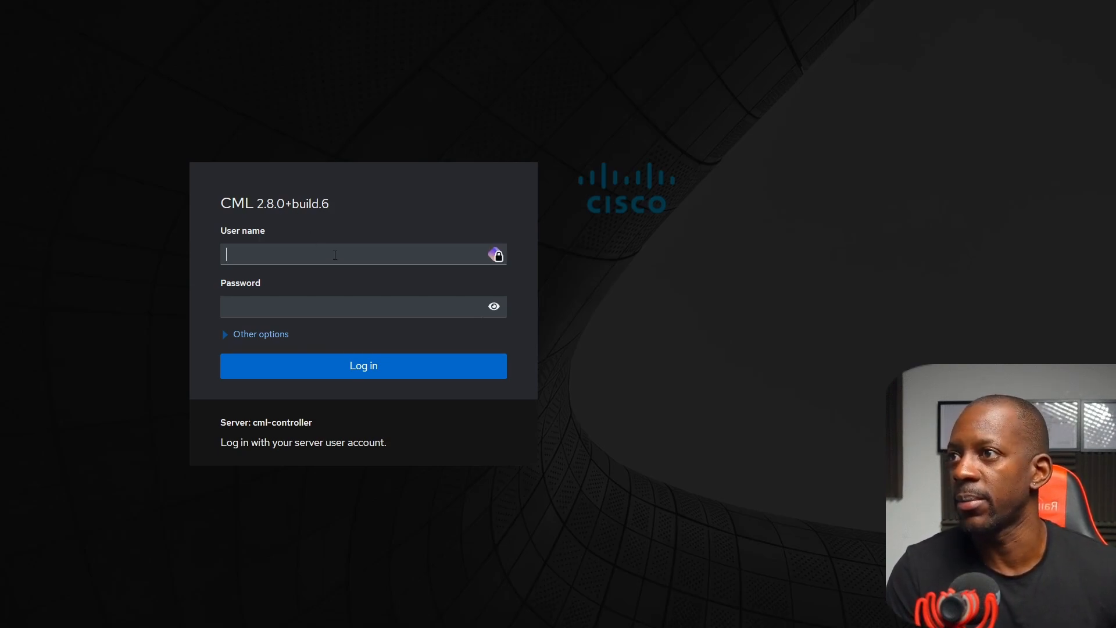
pyautogui.write('sysadmin')
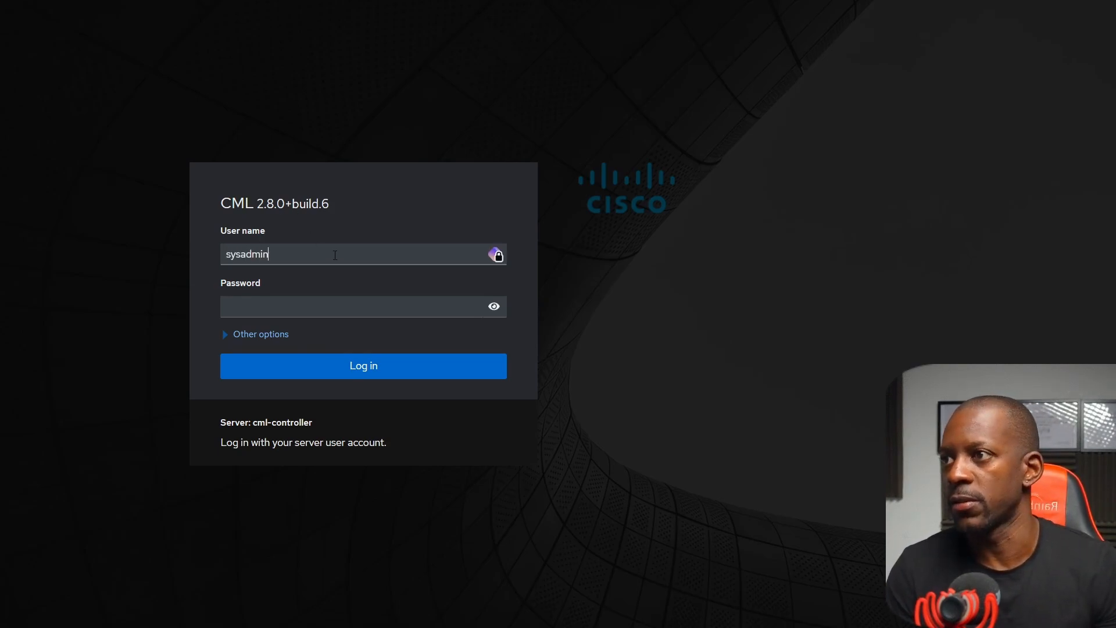
pyautogui.press('Tab')
pyautogui.write('*****')
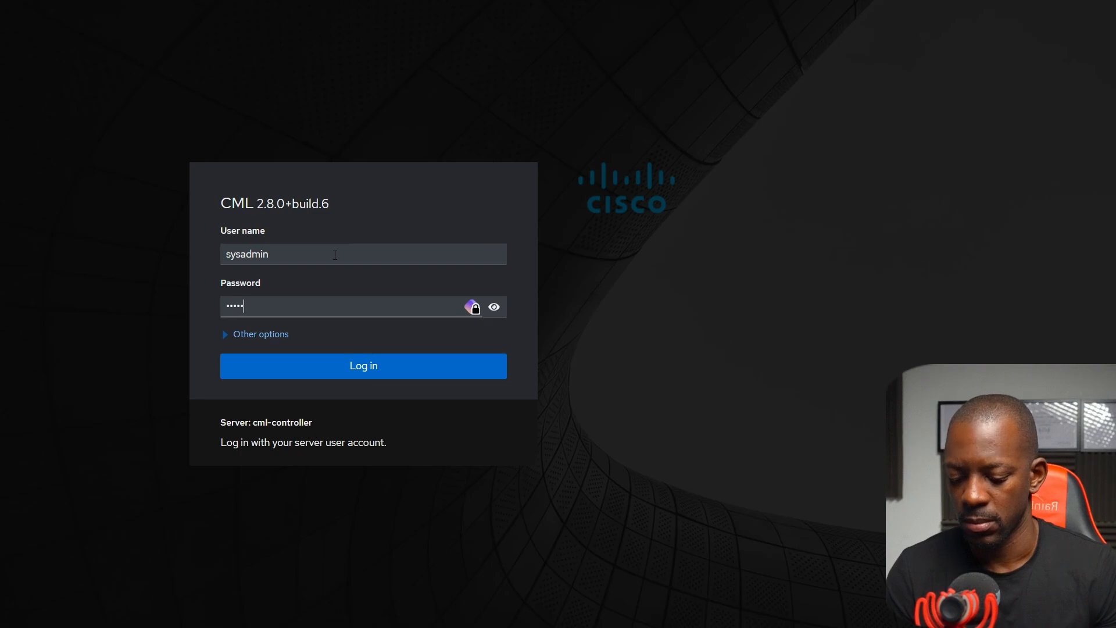
pyautogui.write('***')
pyautogui.press('Return')
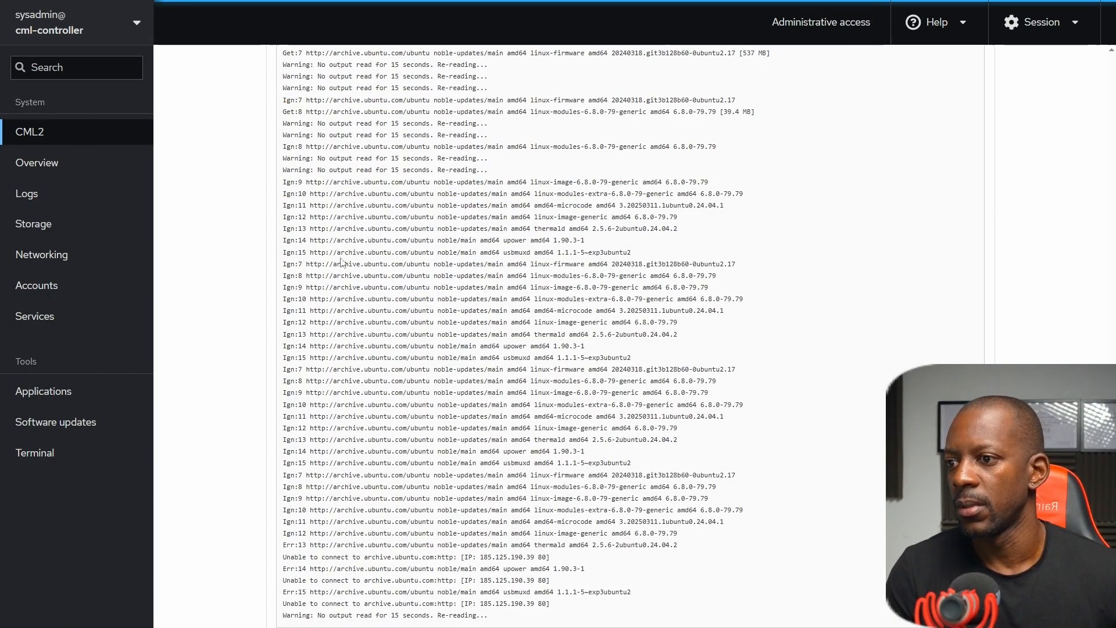
# Examine the software upgrade output for package download errors, the kernel upgrade result and the final upgrade status.
pyautogui.scroll(-1, 349, 268)
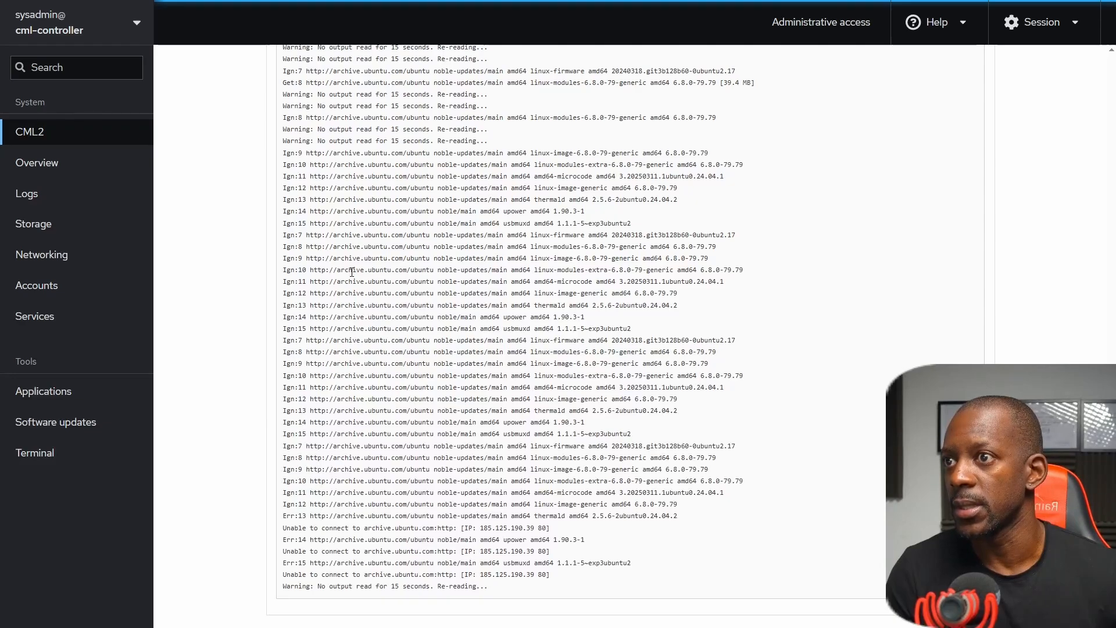
pyautogui.scroll(3, 351, 271)
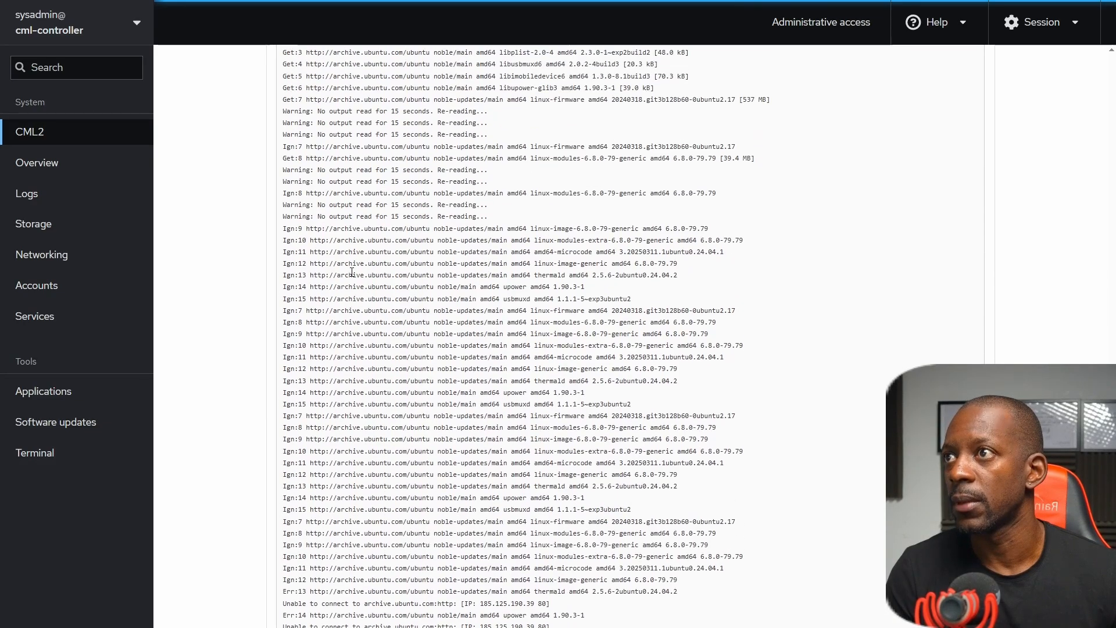
pyautogui.scroll(2, 351, 272)
pyautogui.scroll(-18, 353, 273)
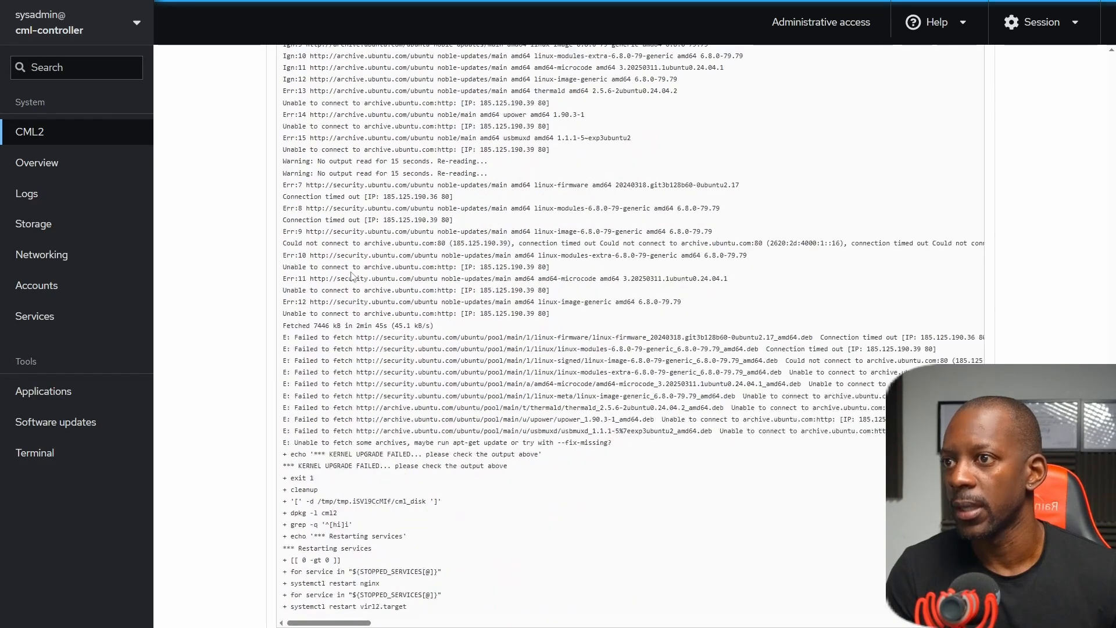
pyautogui.scroll(-1, 338, 361)
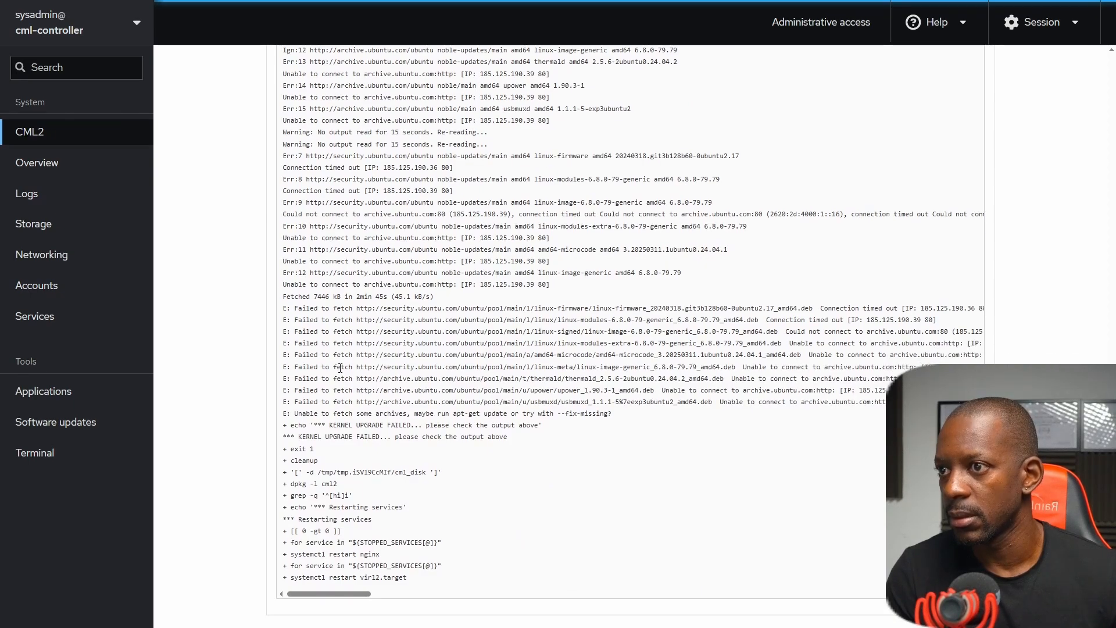
pyautogui.moveTo(318, 320); pyautogui.dragTo(378, 439)
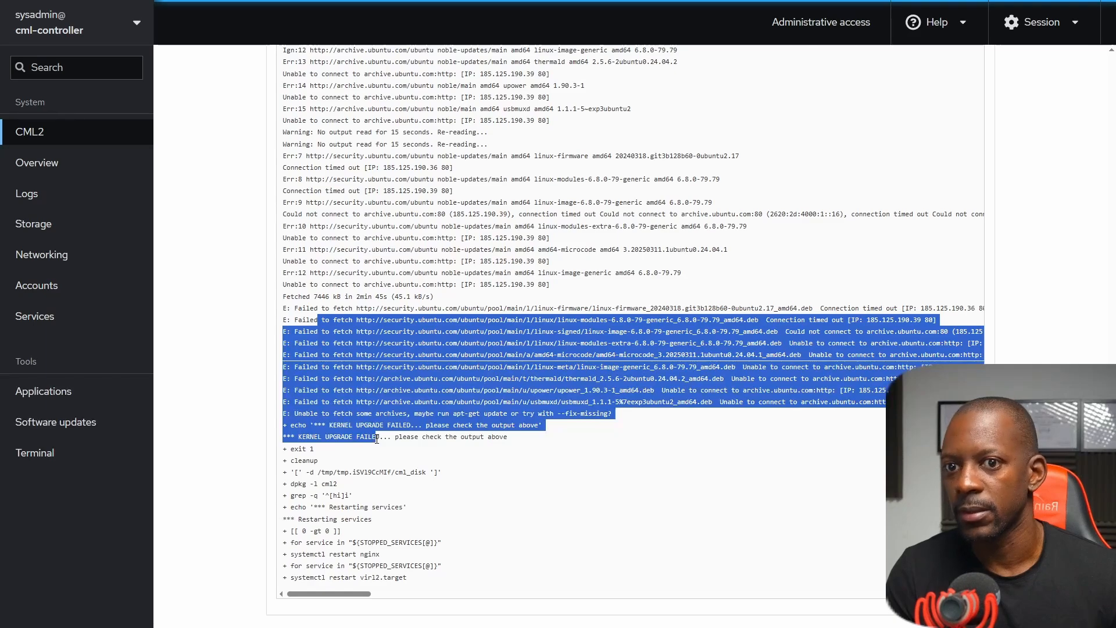
pyautogui.scroll(1, 377, 439)
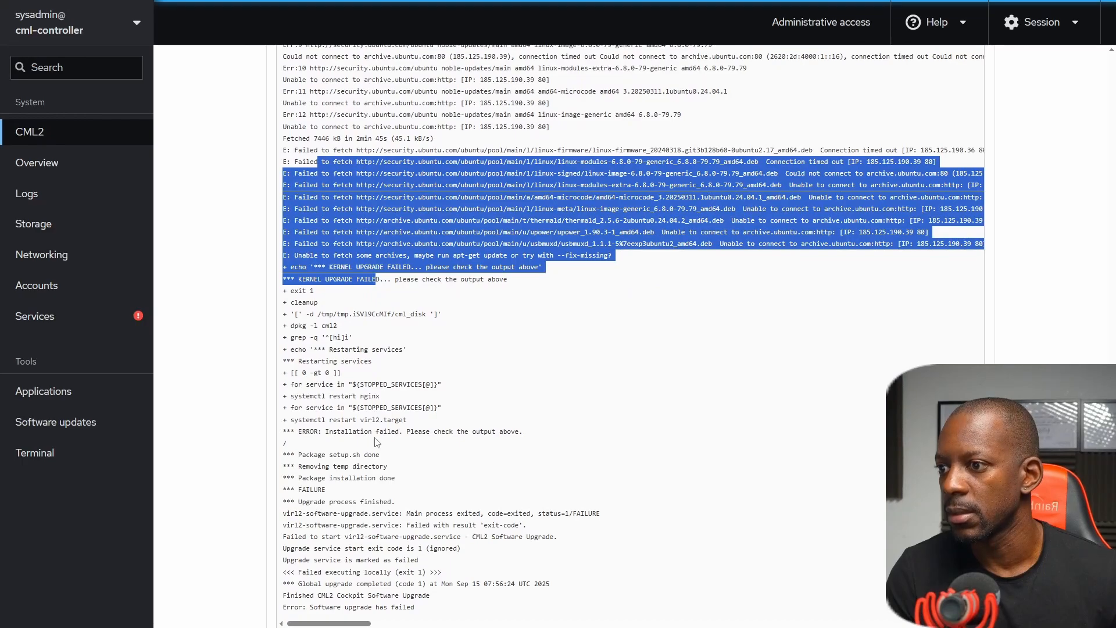
pyautogui.tripleClick(339, 608)
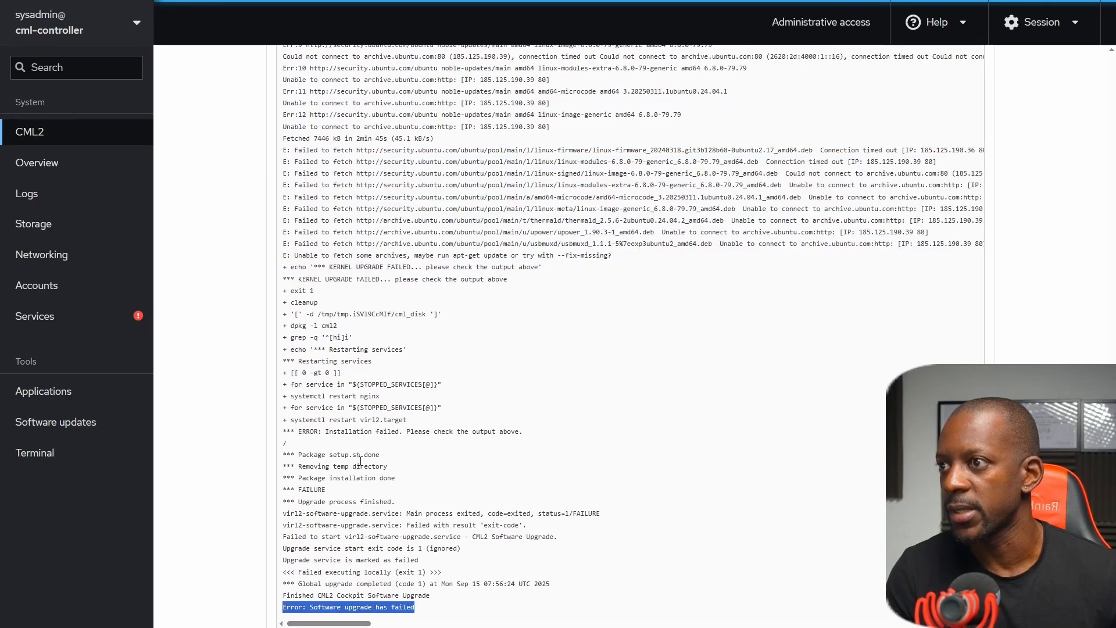
pyautogui.scroll(3, 361, 439)
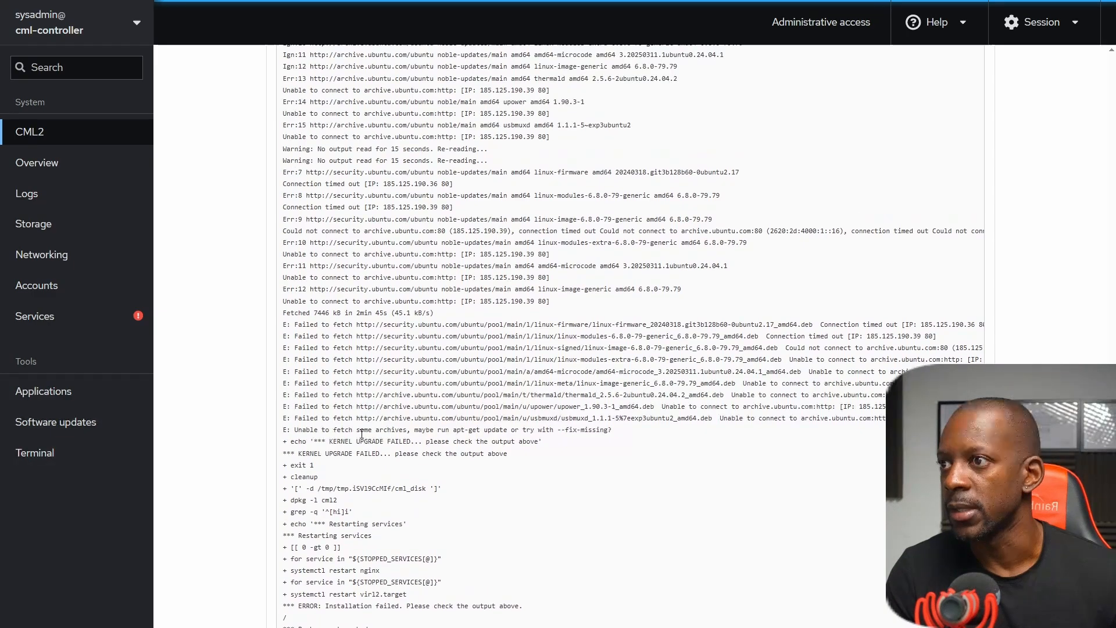
pyautogui.moveTo(293, 322); pyautogui.dragTo(533, 430)
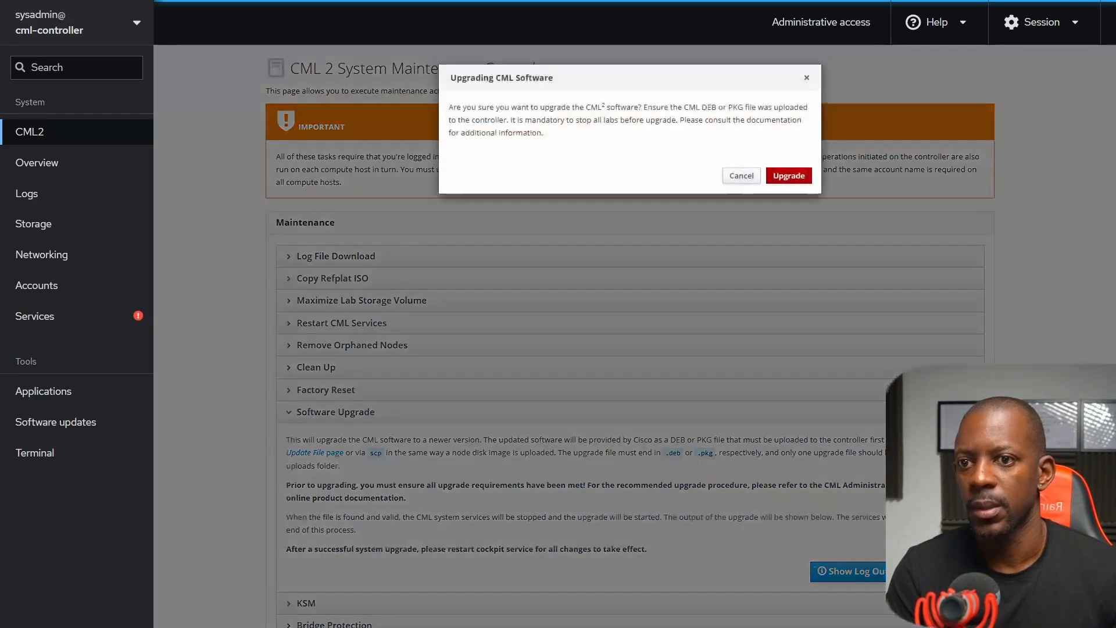
# Run the CML software upgrade again and check its output against the guide's sample upgrade log and Step 21.
pyautogui.click(788, 174)
pyautogui.scroll(-10, 773, 186)
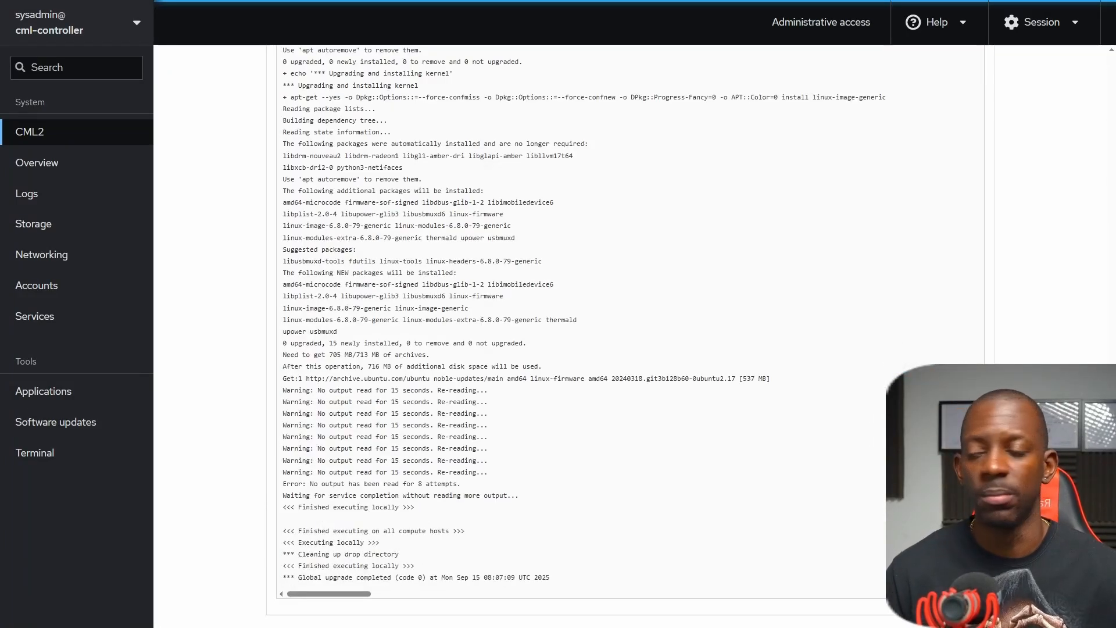
pyautogui.hotkey('ctrl', 'Tab')
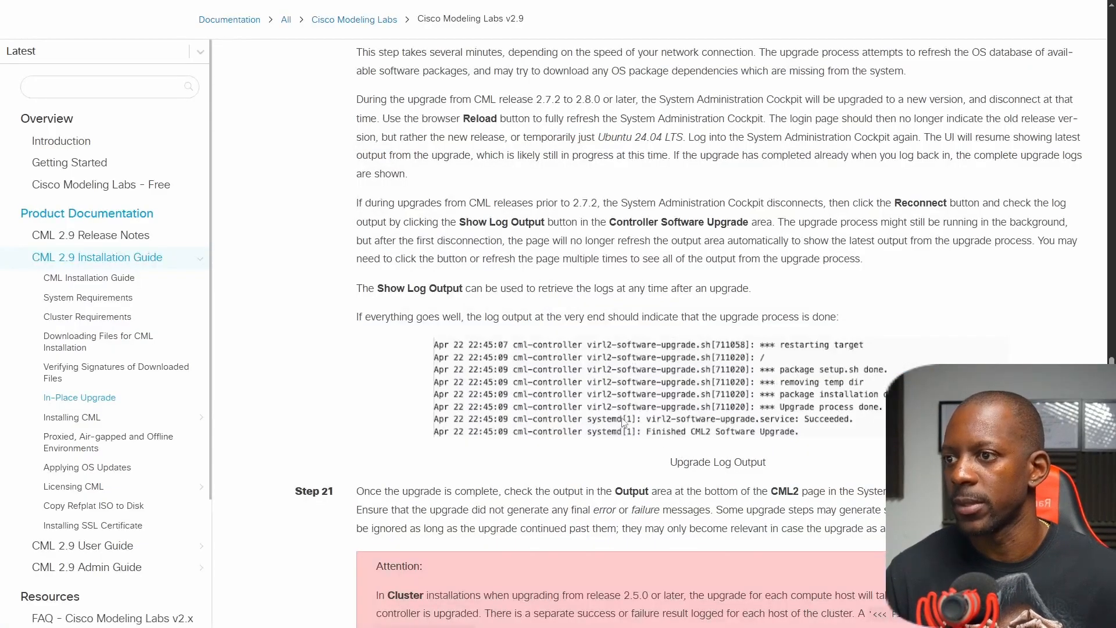
pyautogui.scroll(-4, 312, 441)
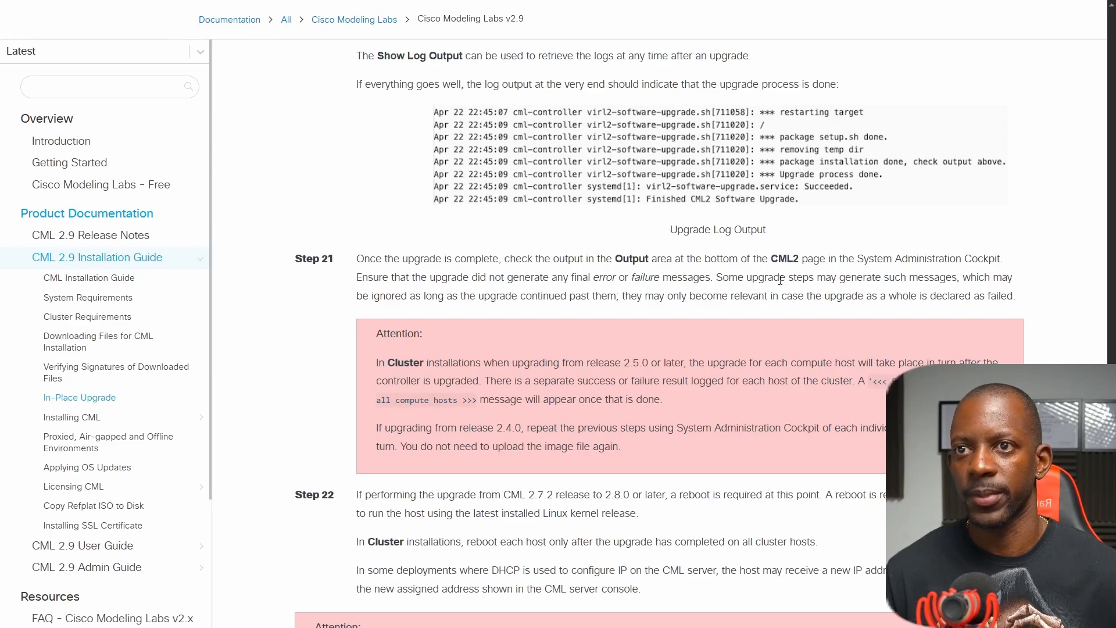
# Read the guide's Step 22 on rebooting and review the software upgrade output in the Cockpit once more.
pyautogui.scroll(-2, 782, 280)
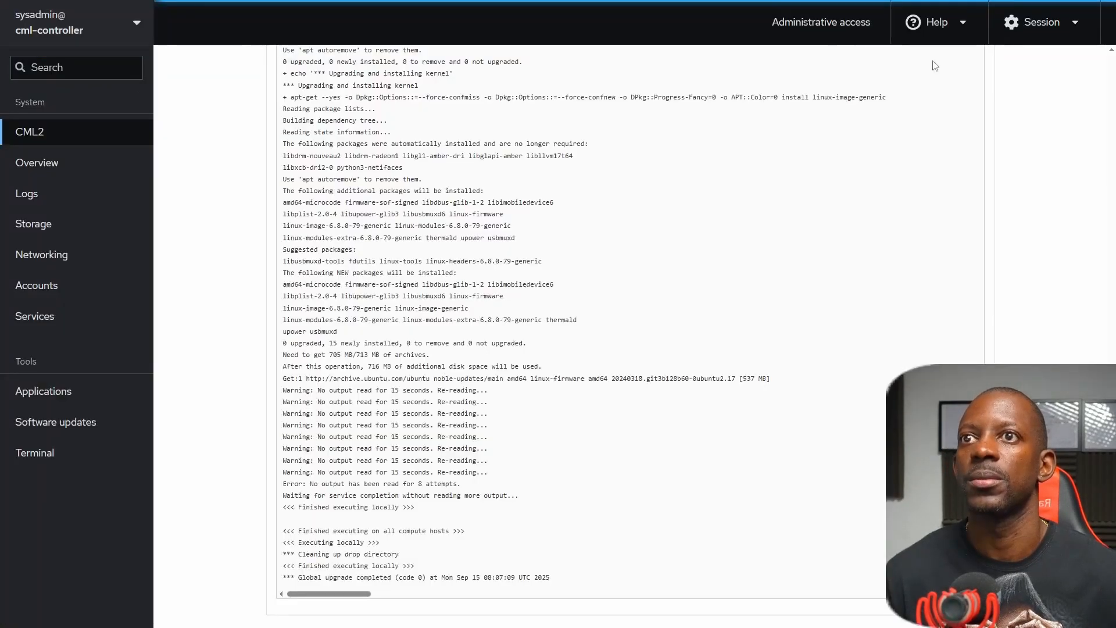
pyautogui.click(1043, 26)
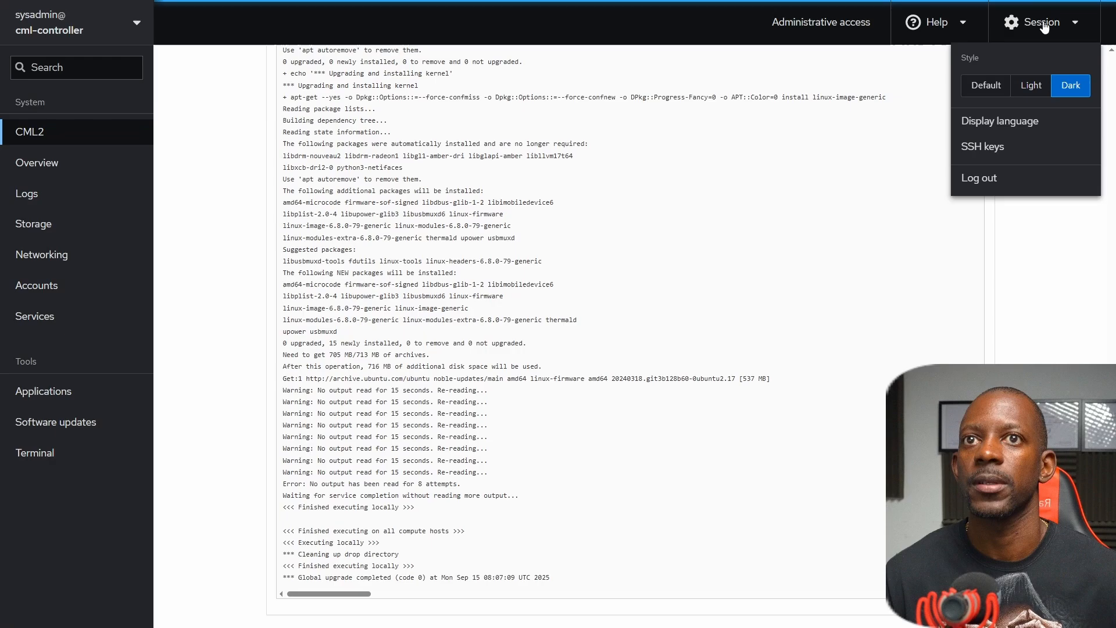
pyautogui.click(837, 83)
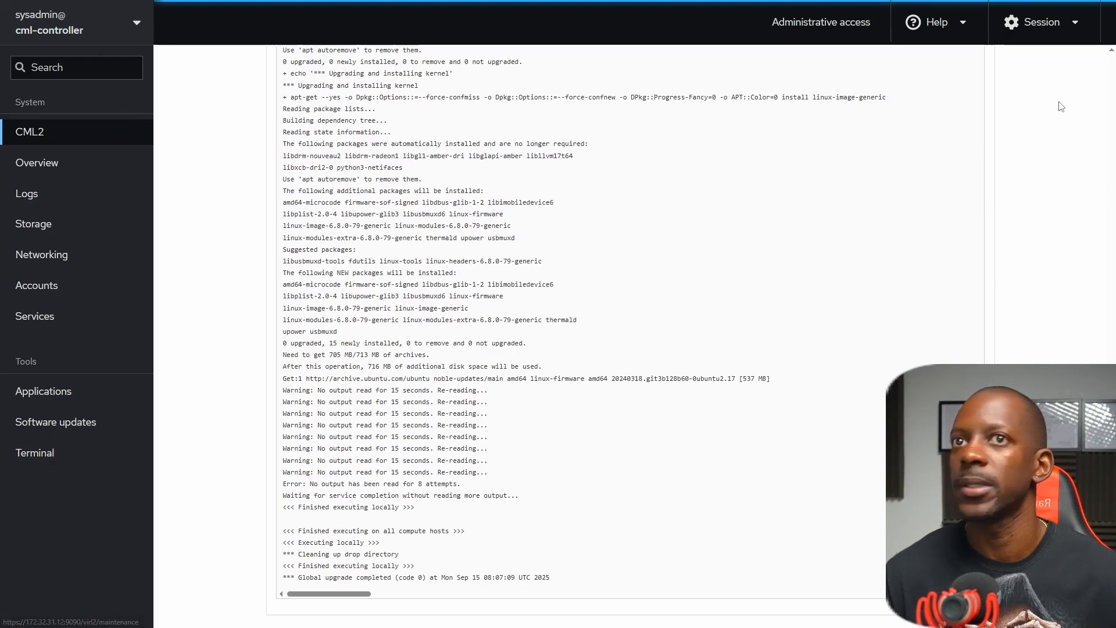
pyautogui.scroll(5, 291, 212)
pyautogui.scroll(15, 292, 211)
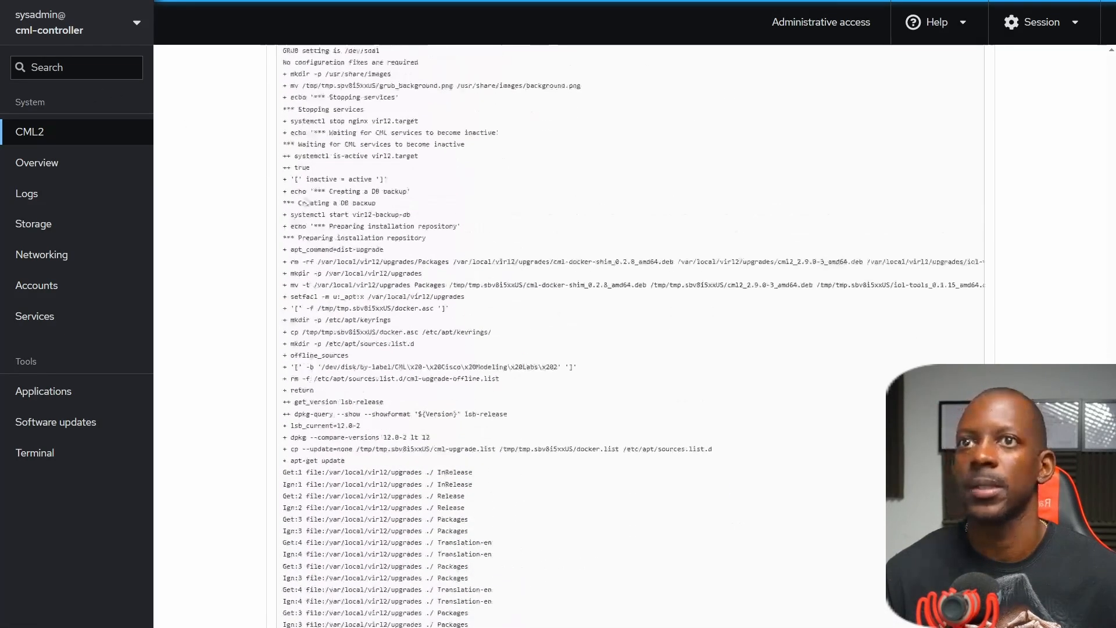
pyautogui.scroll(-15, 260, 226)
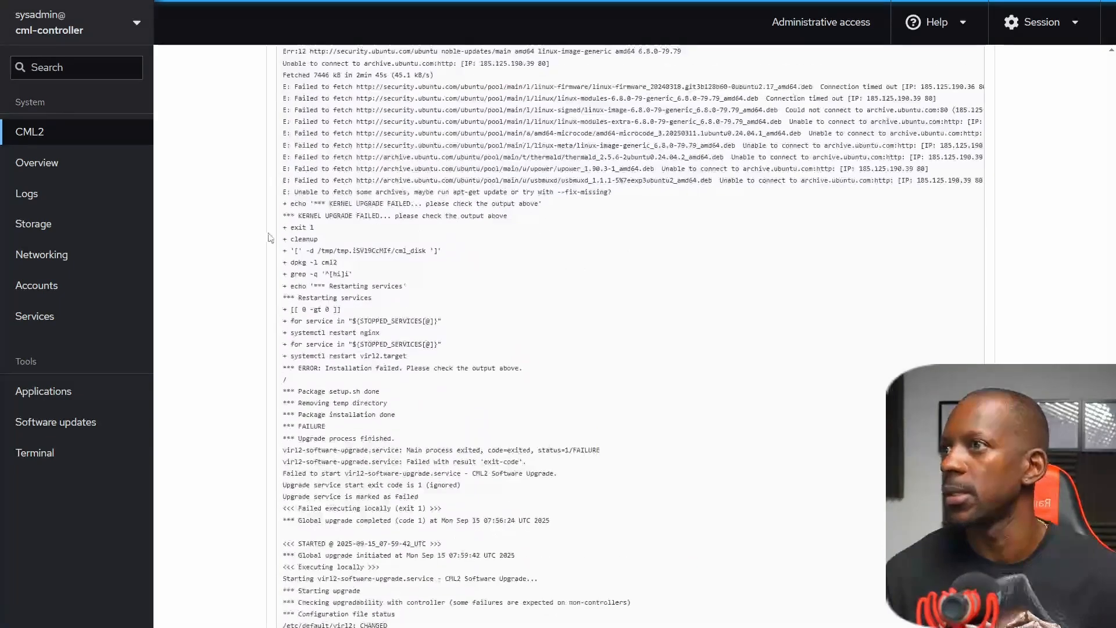
# Reboot the cml-controller server from the Cockpit overview with no delay.
pyautogui.click(101, 170)
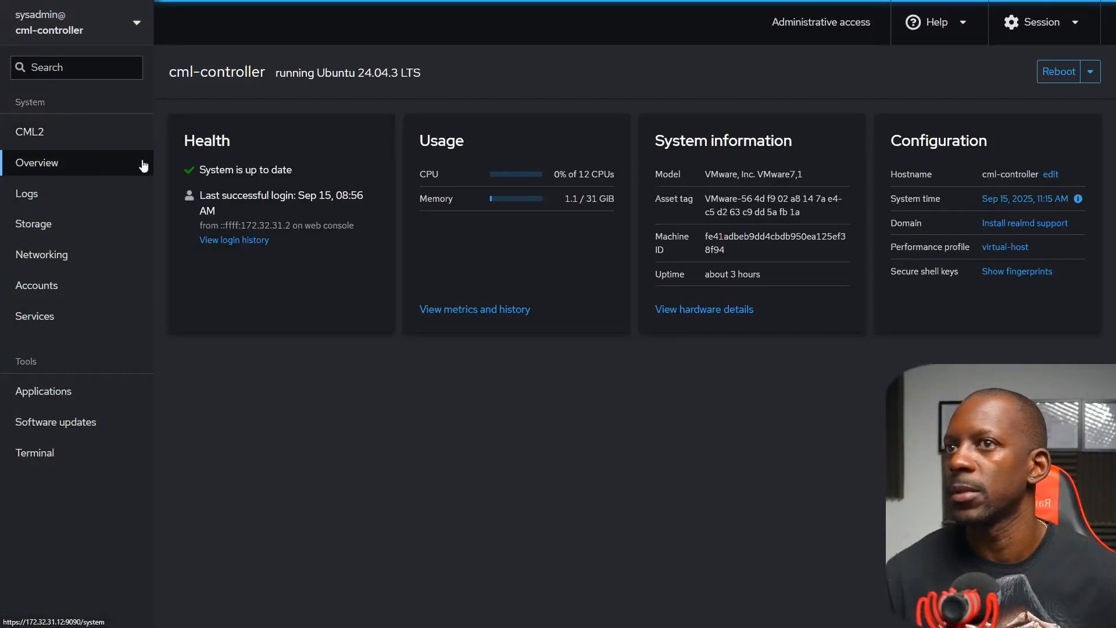
pyautogui.click(1059, 73)
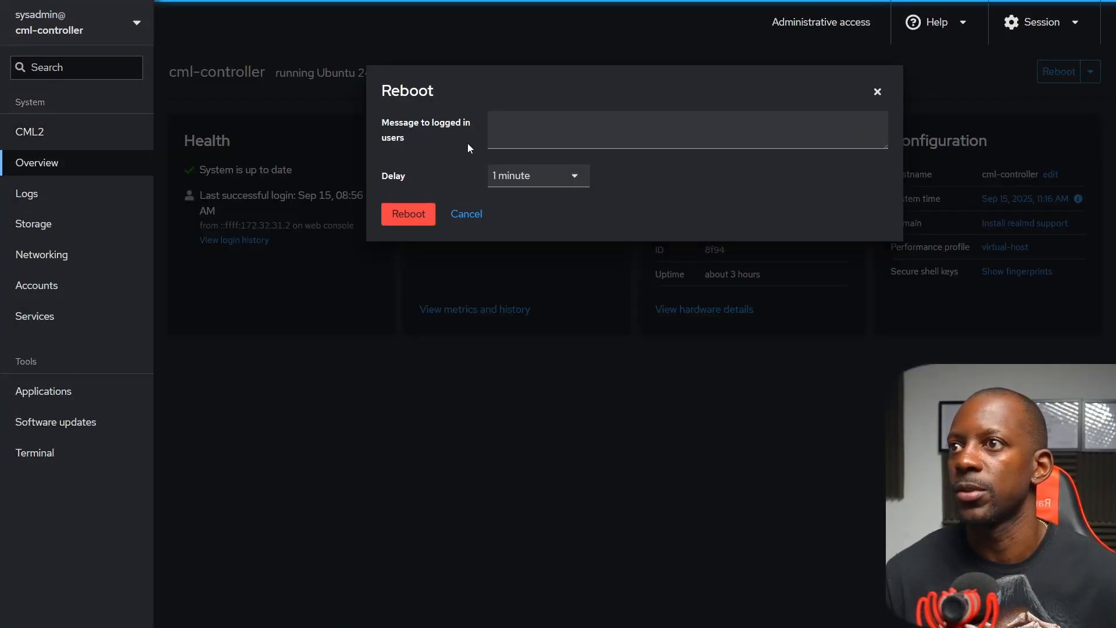
pyautogui.click(552, 177)
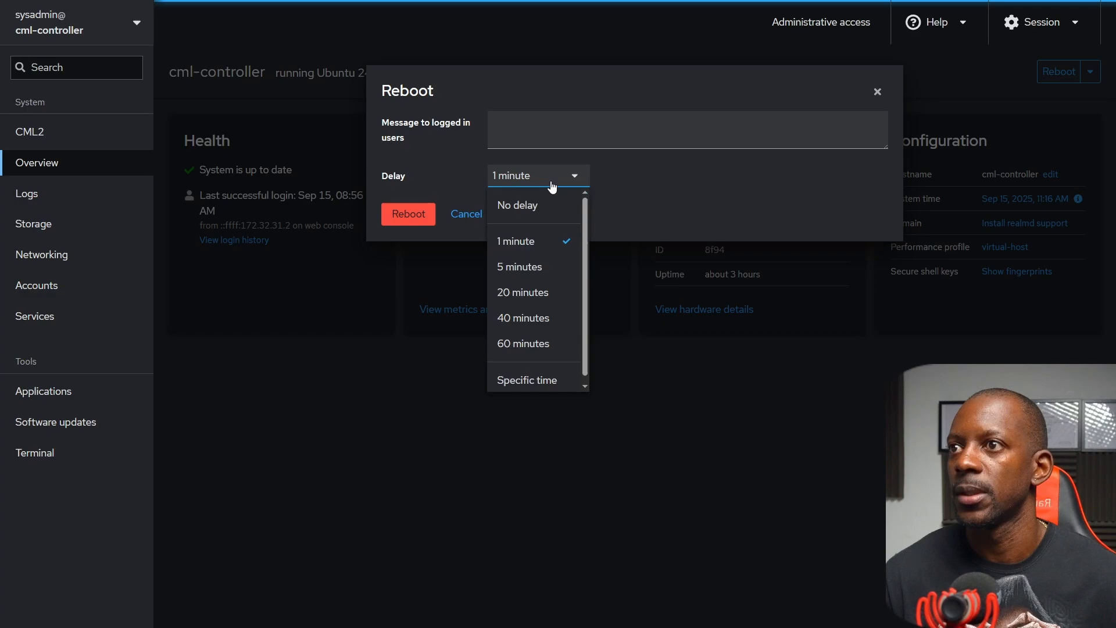
pyautogui.click(534, 207)
pyautogui.click(416, 211)
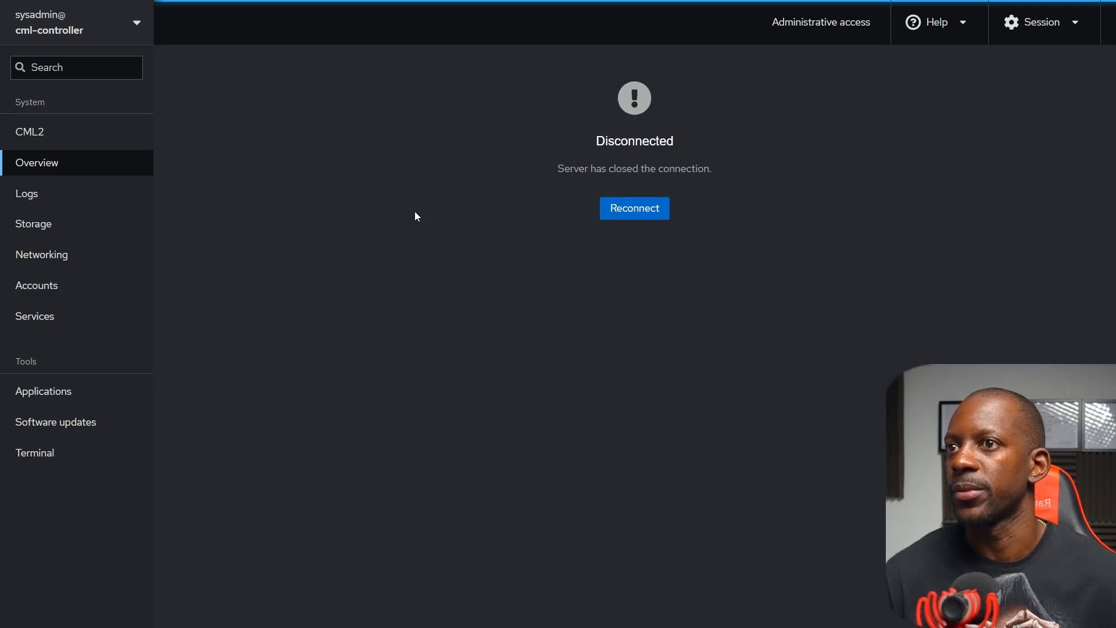
# Read the guide's Steps 23 to 29 on disabling the CML controller's maintenance mode.
pyautogui.hotkey('ctrl', 'Tab')
pyautogui.scroll(-1, 342, 372)
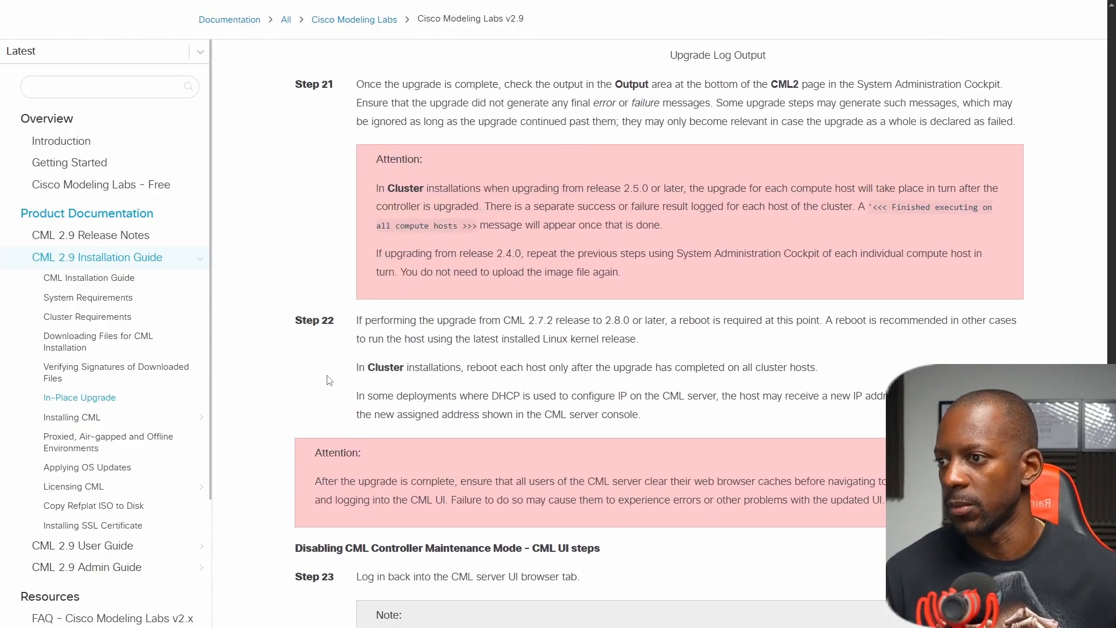
pyautogui.scroll(-6, 332, 375)
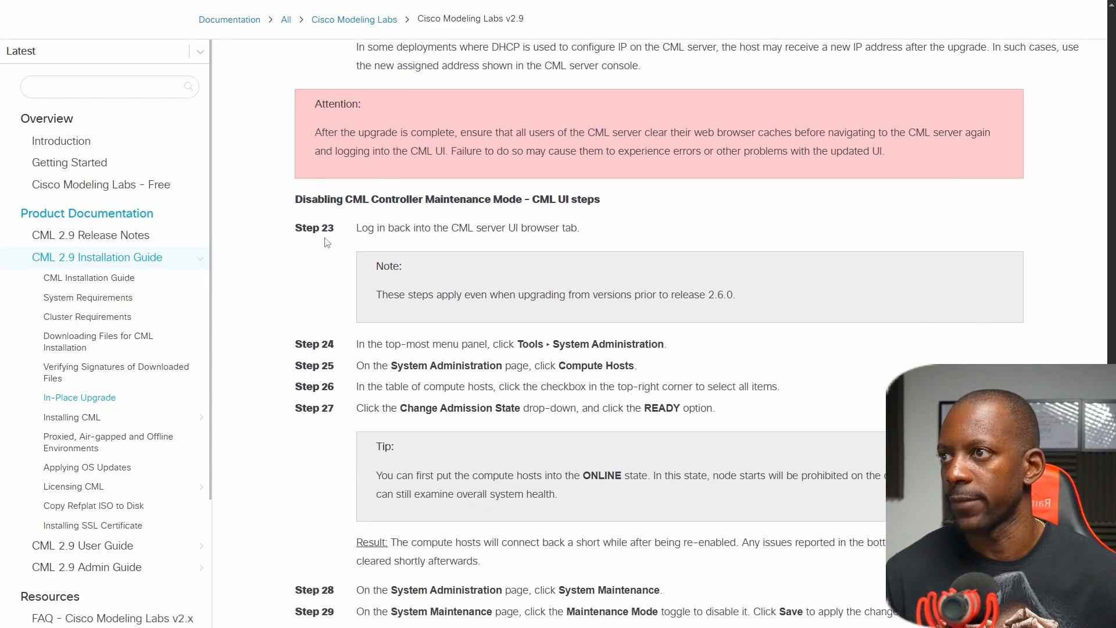
pyautogui.scroll(-1, 269, 225)
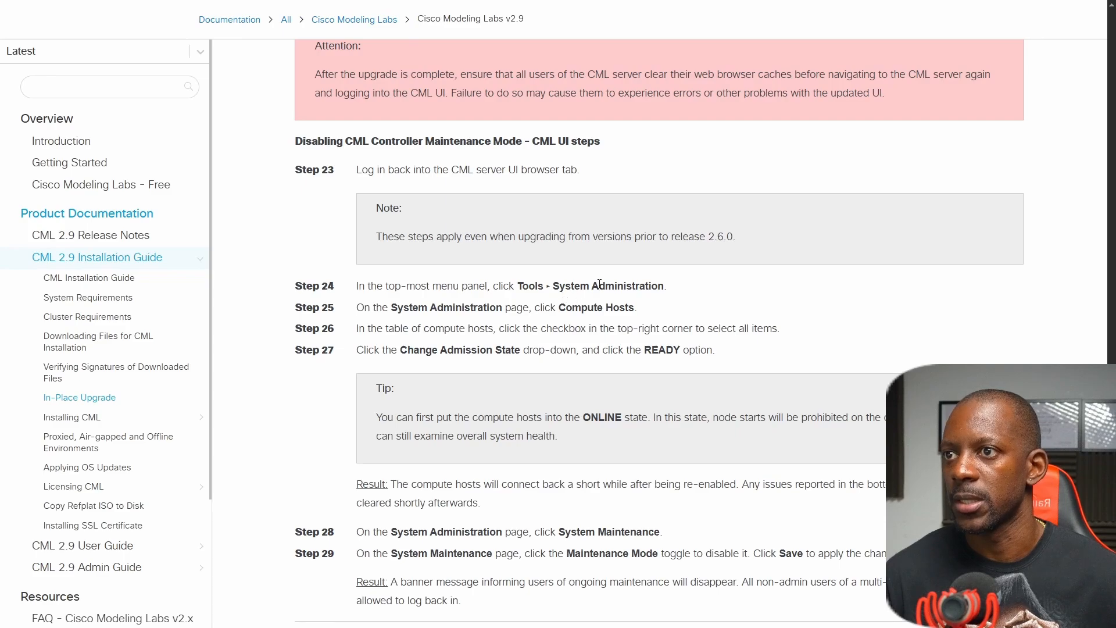
pyautogui.scroll(-1, 590, 285)
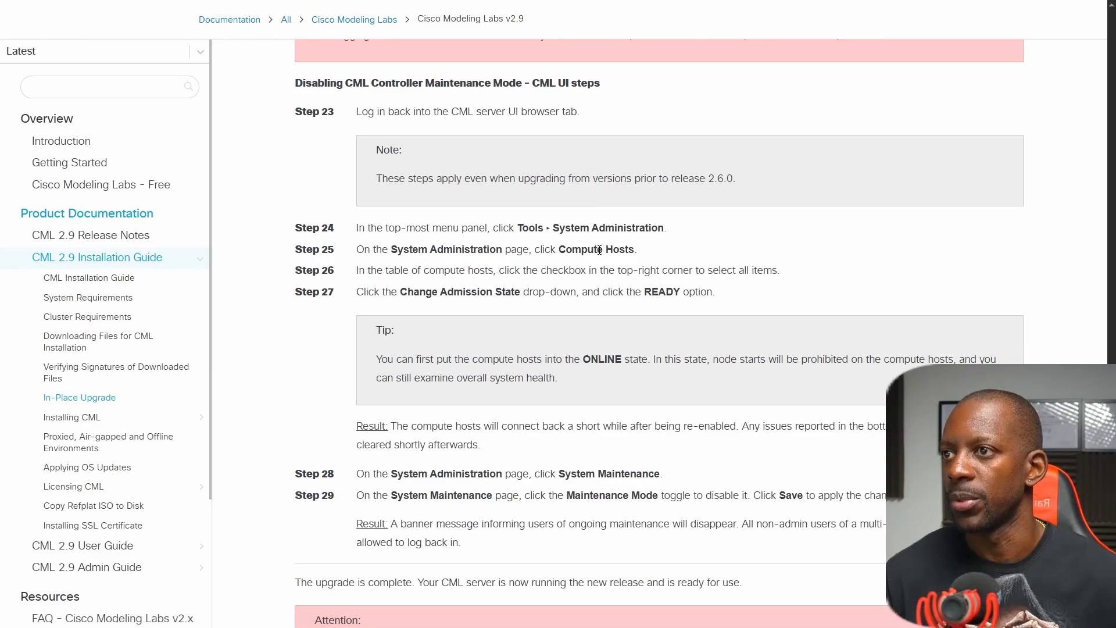
# Check the Compute Hosts page in CML and reconnect to the System Administration Cockpit after the reboot.
pyautogui.hotkey('ctrl', 'Tab')
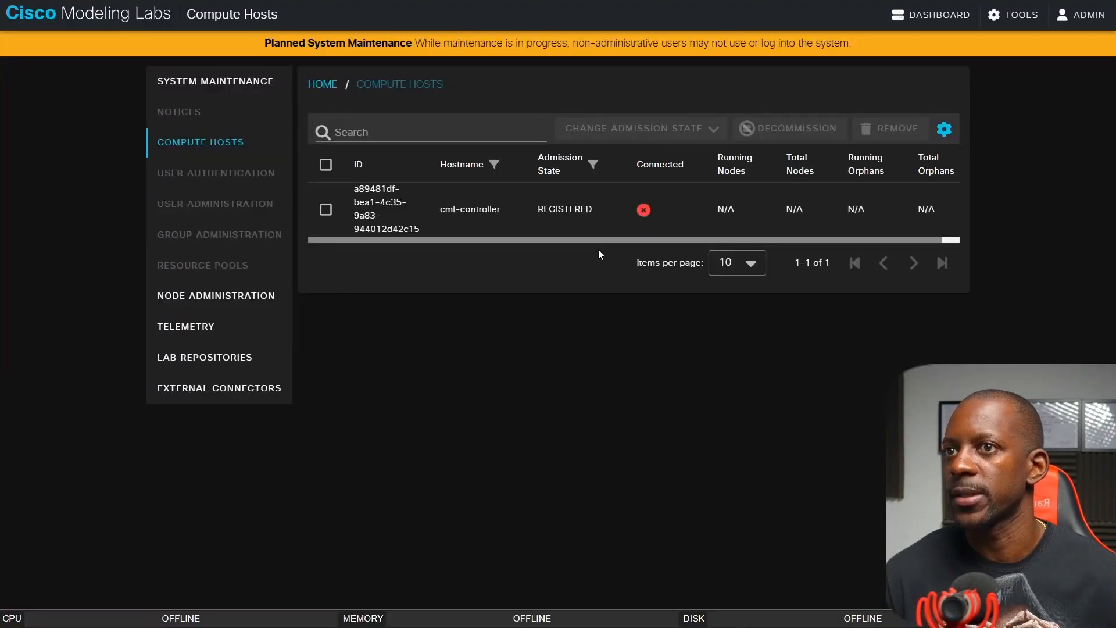
pyautogui.hotkey('ctrl', 'Tab')
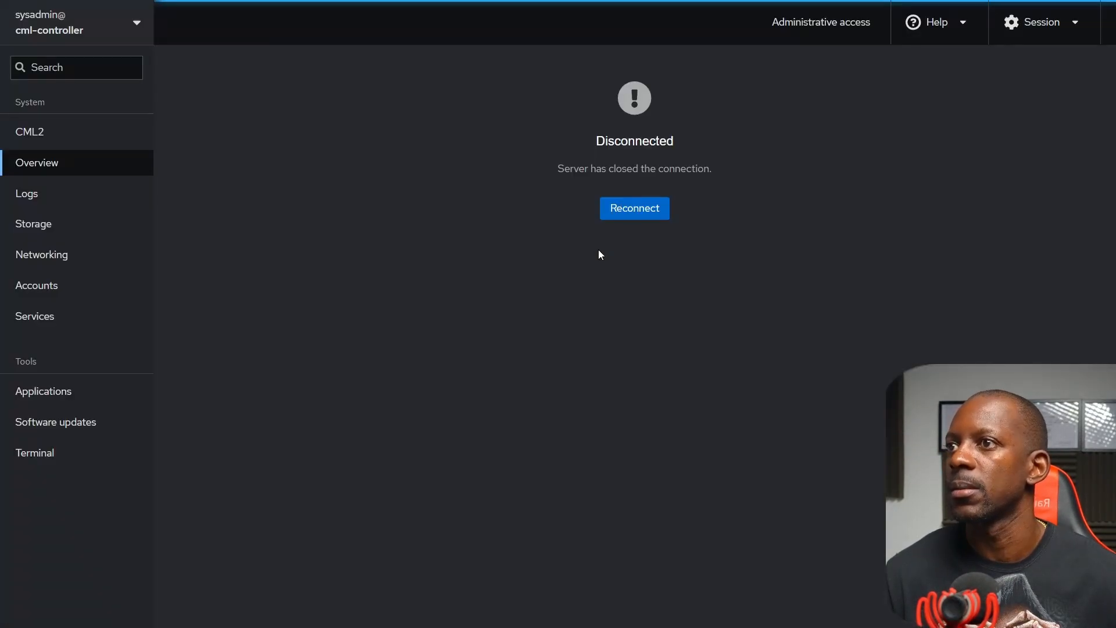
pyautogui.click(625, 216)
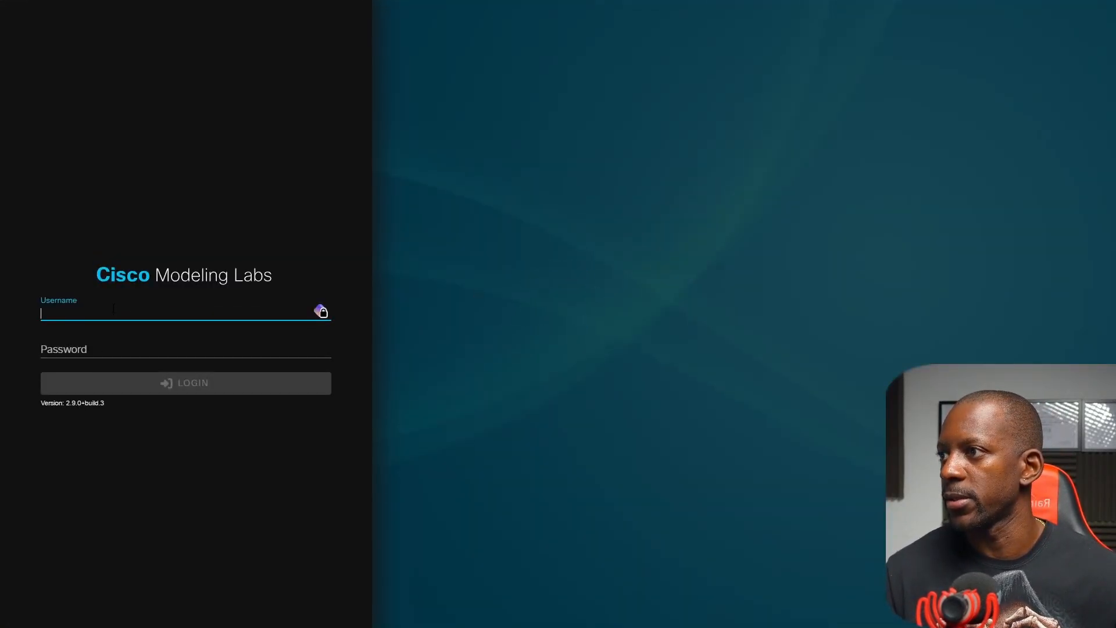
# Log in to the CML web interface as admin with the account password and open System Administration.
pyautogui.write('admin')
pyautogui.press('Tab')
pyautogui.write('ad')
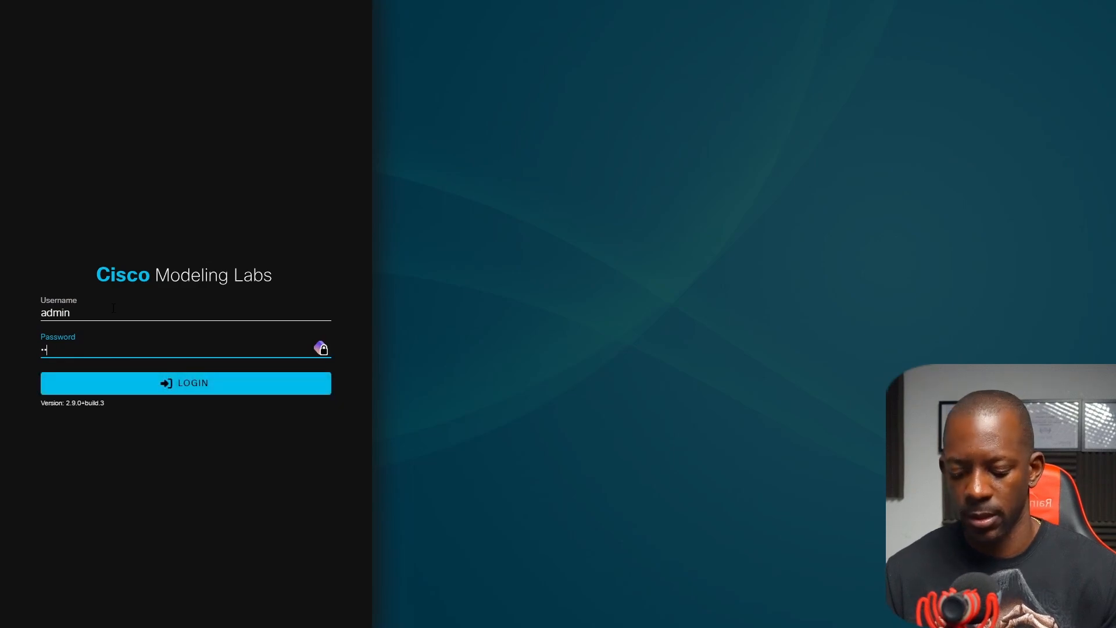
pyautogui.press('Return')
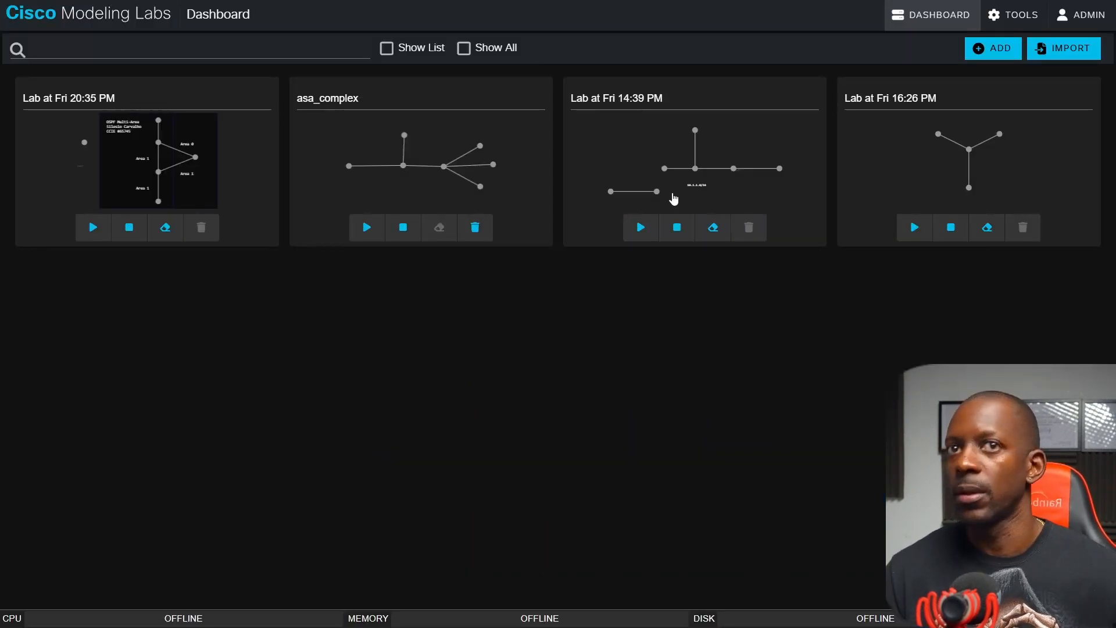
pyautogui.click(1018, 17)
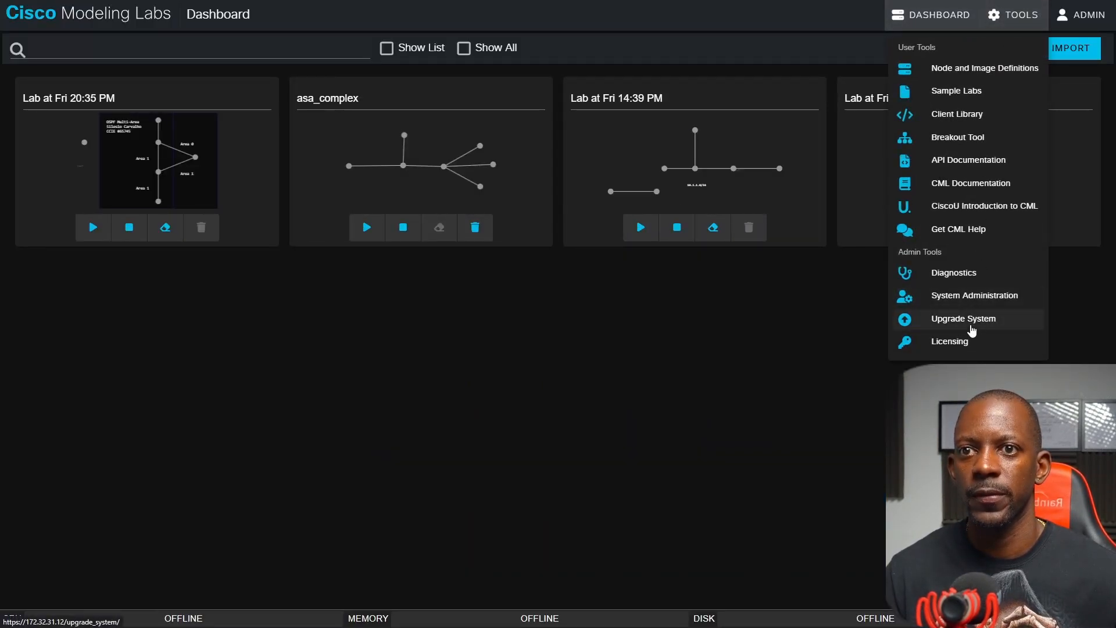
pyautogui.click(975, 298)
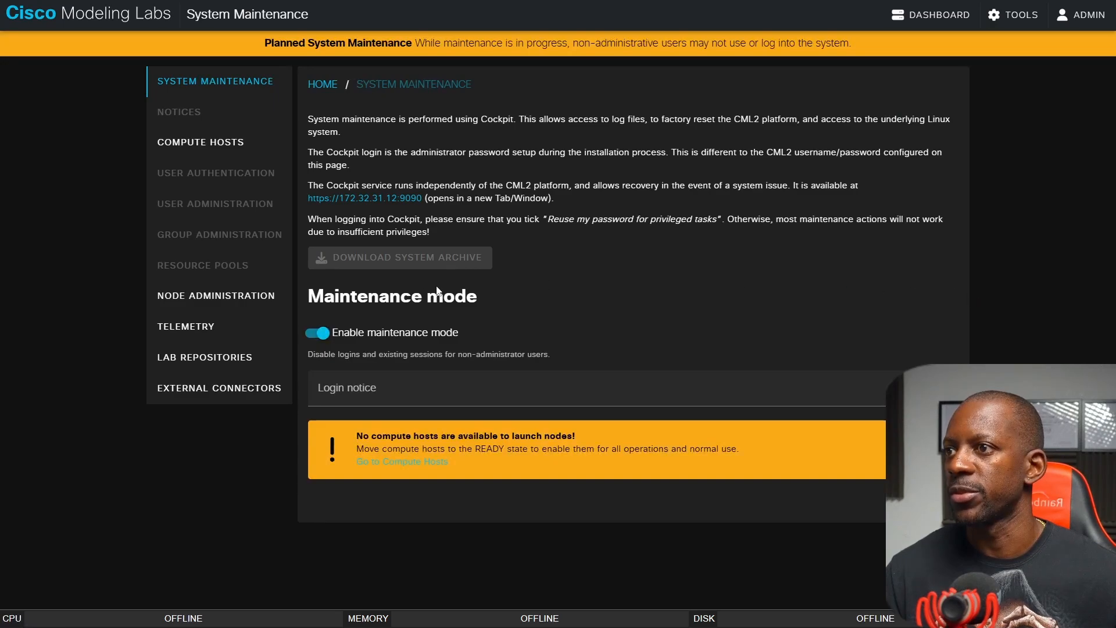
# Try switching maintenance mode off, switch it back on, and check the guide's Steps 25 to 27.
pyautogui.click(320, 334)
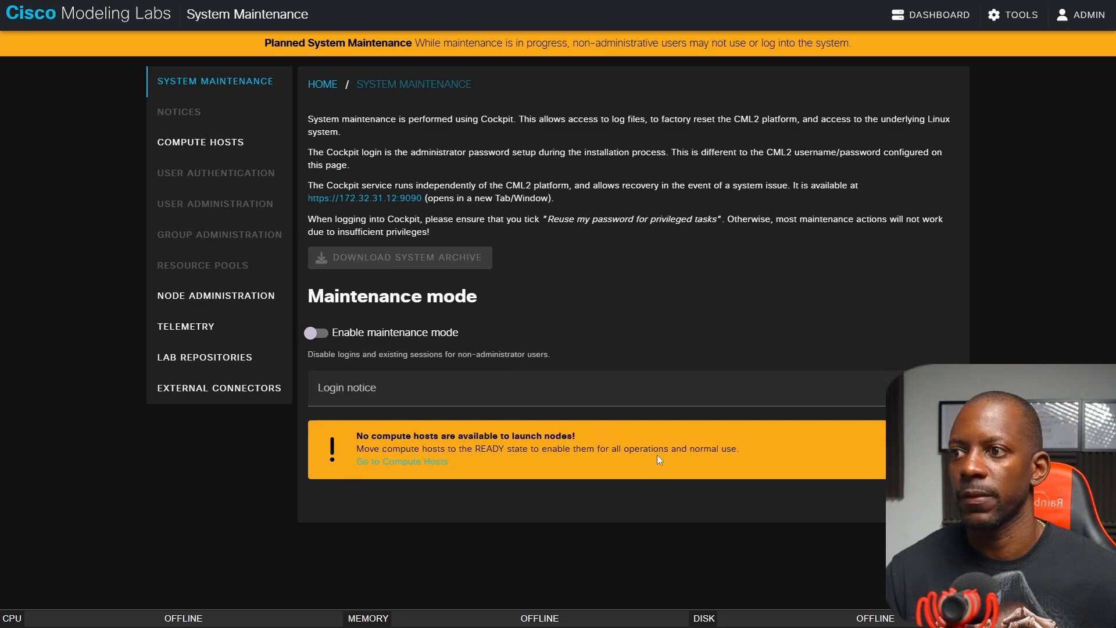
pyautogui.click(314, 333)
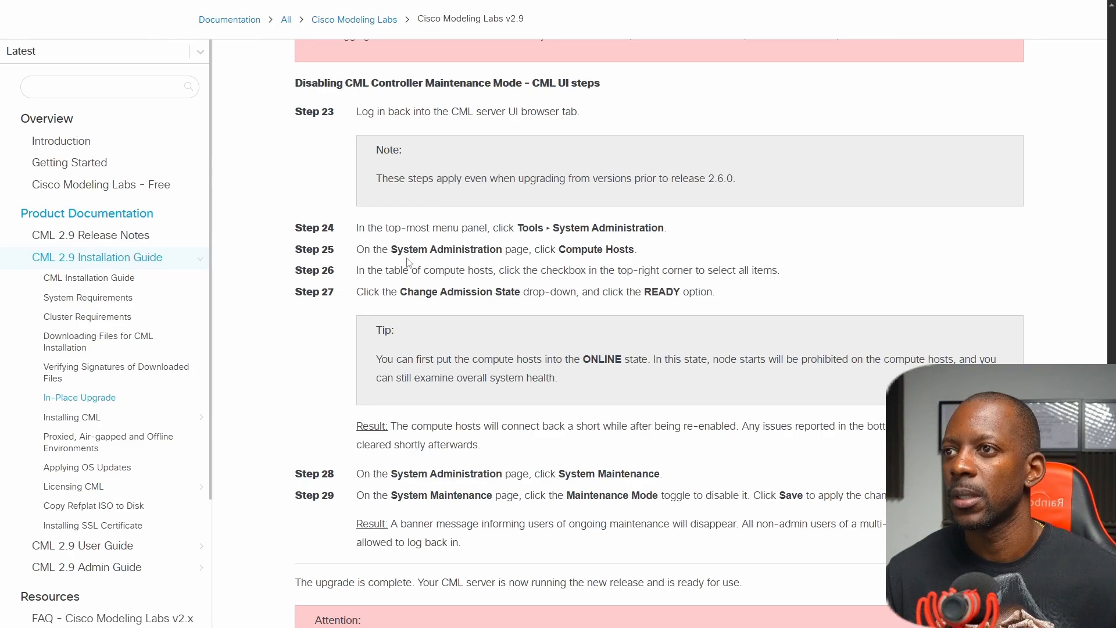
pyautogui.moveTo(560, 252); pyautogui.dragTo(633, 249)
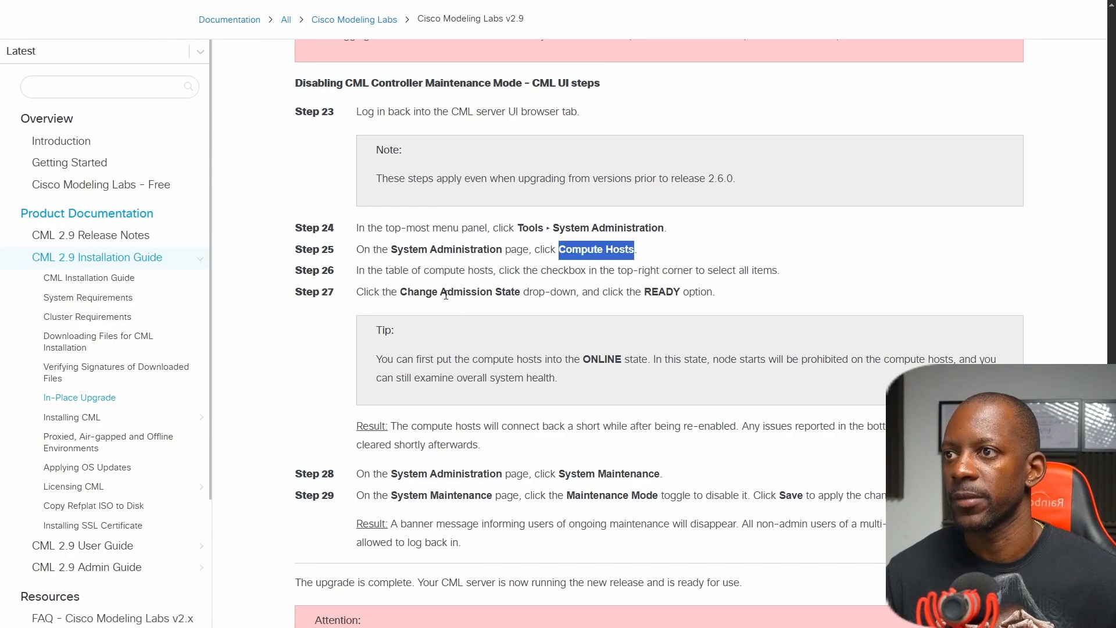
pyautogui.moveTo(446, 295); pyautogui.dragTo(701, 293)
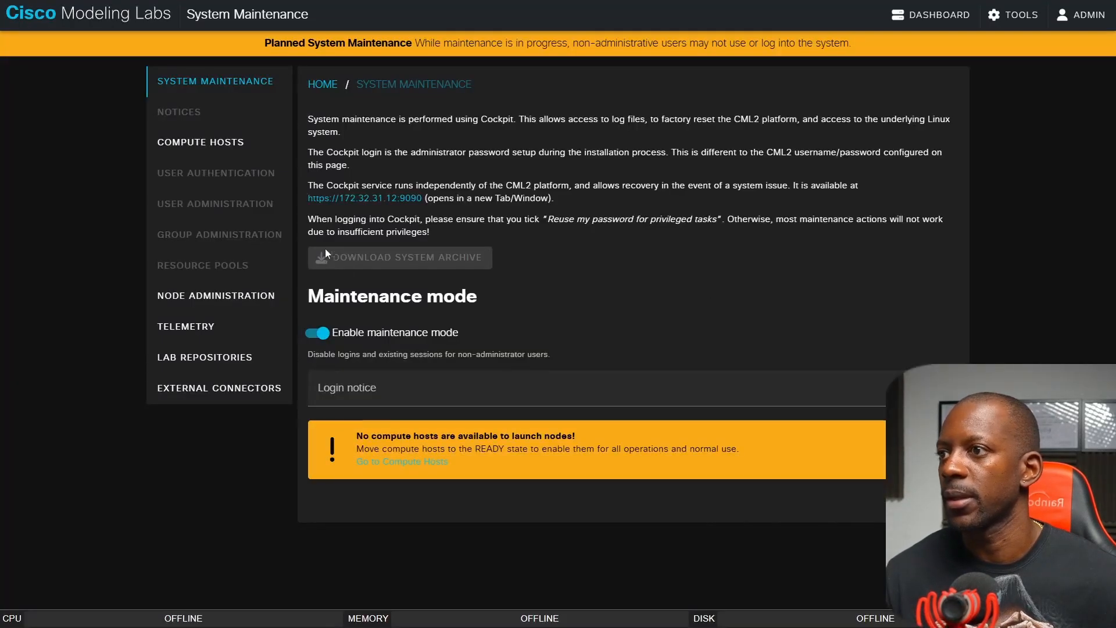
# Select all compute hosts and change their admission state to READY.
pyautogui.click(268, 152)
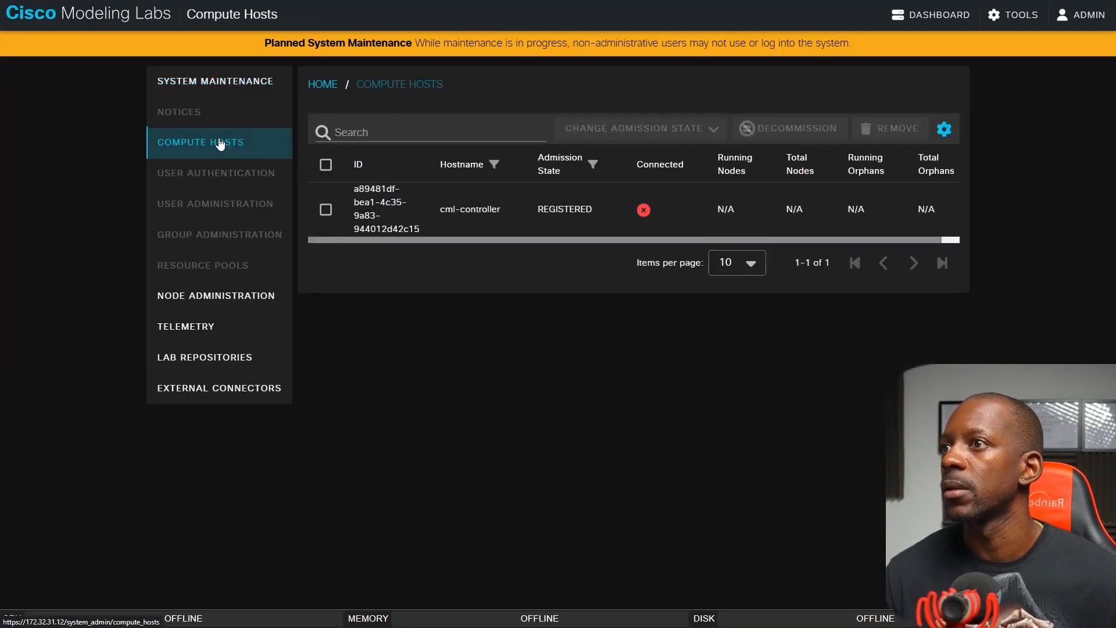
pyautogui.click(325, 165)
pyautogui.click(649, 132)
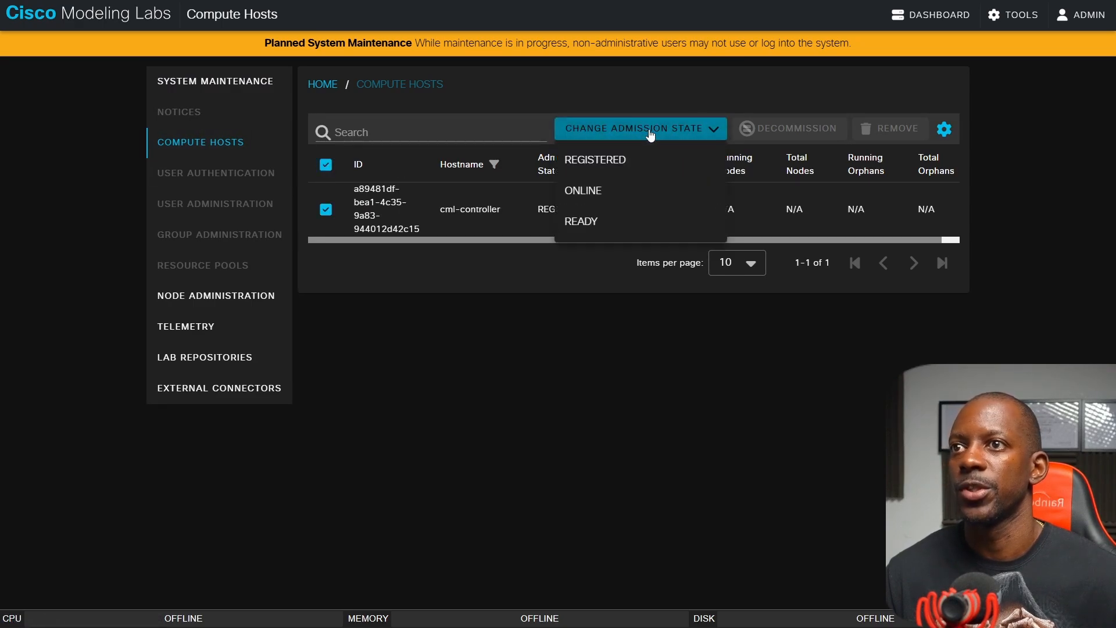
pyautogui.click(600, 222)
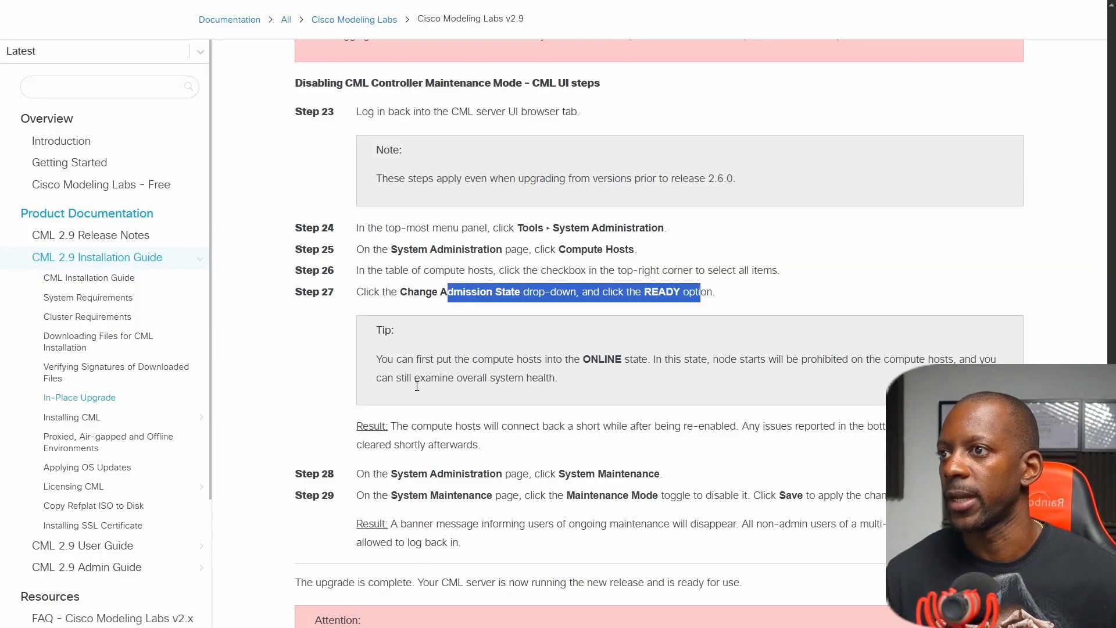
# Check the remaining guide steps, then disable maintenance mode on the System Maintenance page and save the change.
pyautogui.scroll(1, 441, 297)
pyautogui.scroll(-1, 441, 297)
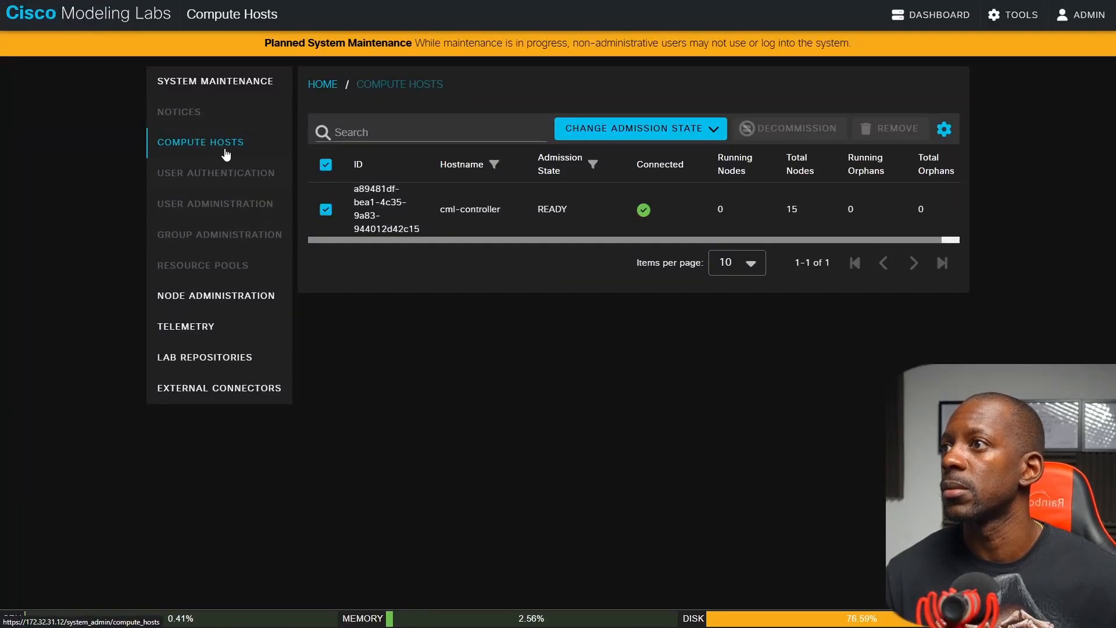
pyautogui.click(207, 82)
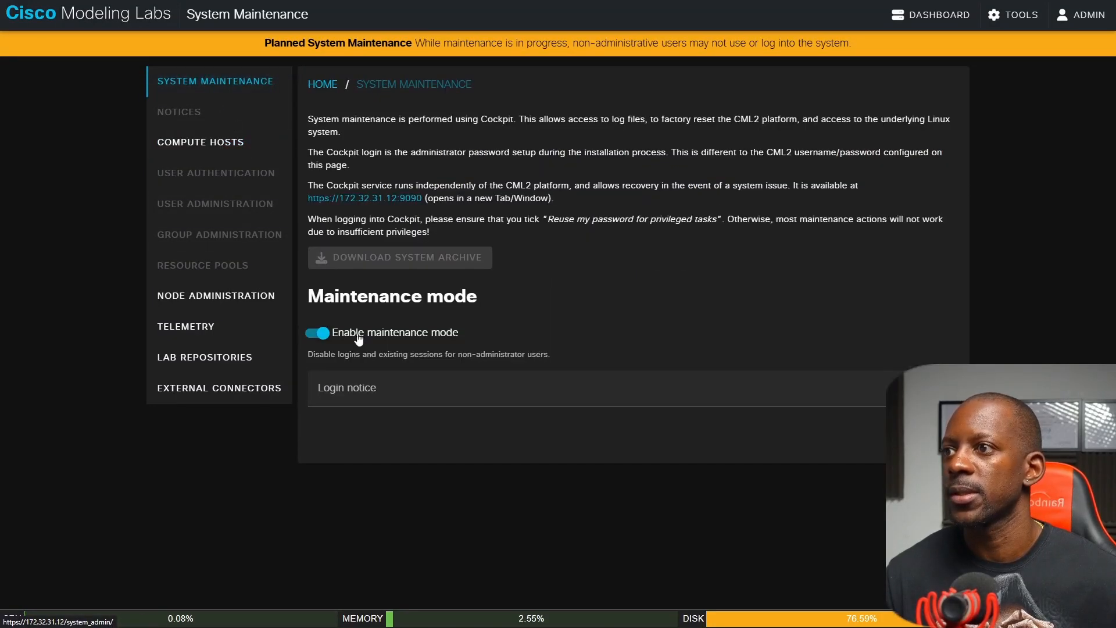
pyautogui.click(321, 338)
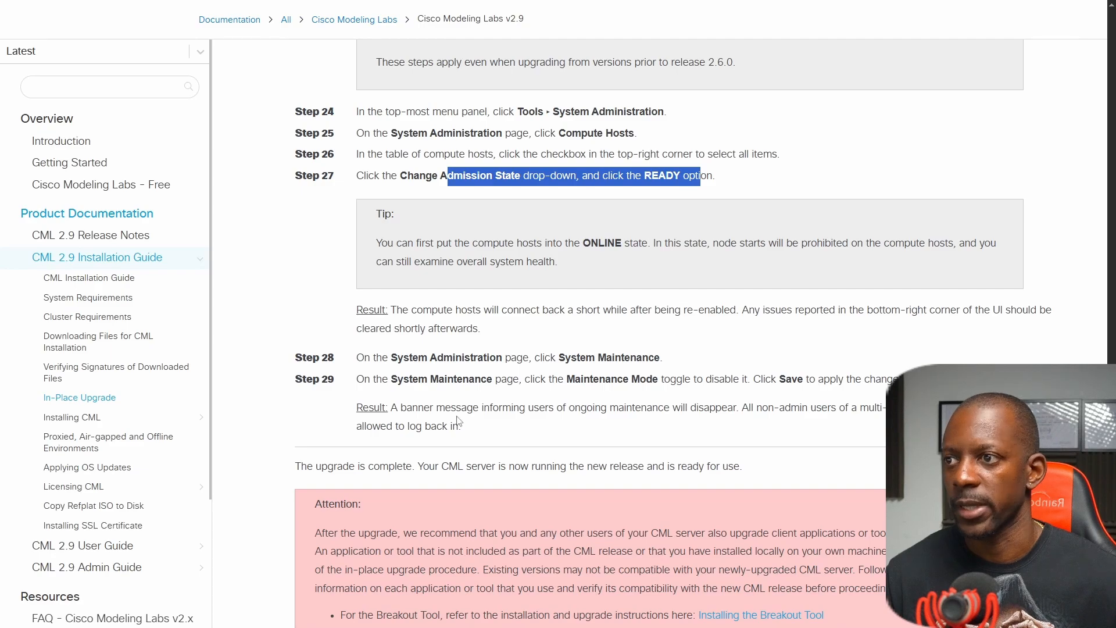
# Read the guide's Step 29 result and closing notes on companion tools, then return to CML's System Maintenance page.
pyautogui.moveTo(431, 413); pyautogui.dragTo(499, 430)
pyautogui.scroll(-5, 501, 430)
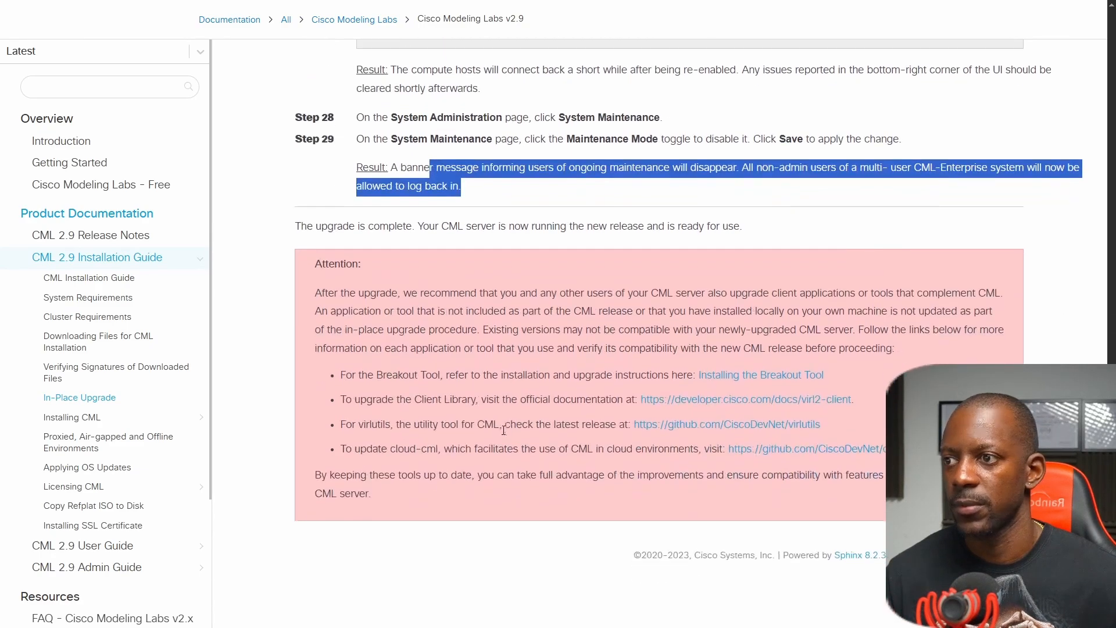
pyautogui.scroll(3, 504, 430)
pyautogui.hotkey('ctrl', 'Tab')
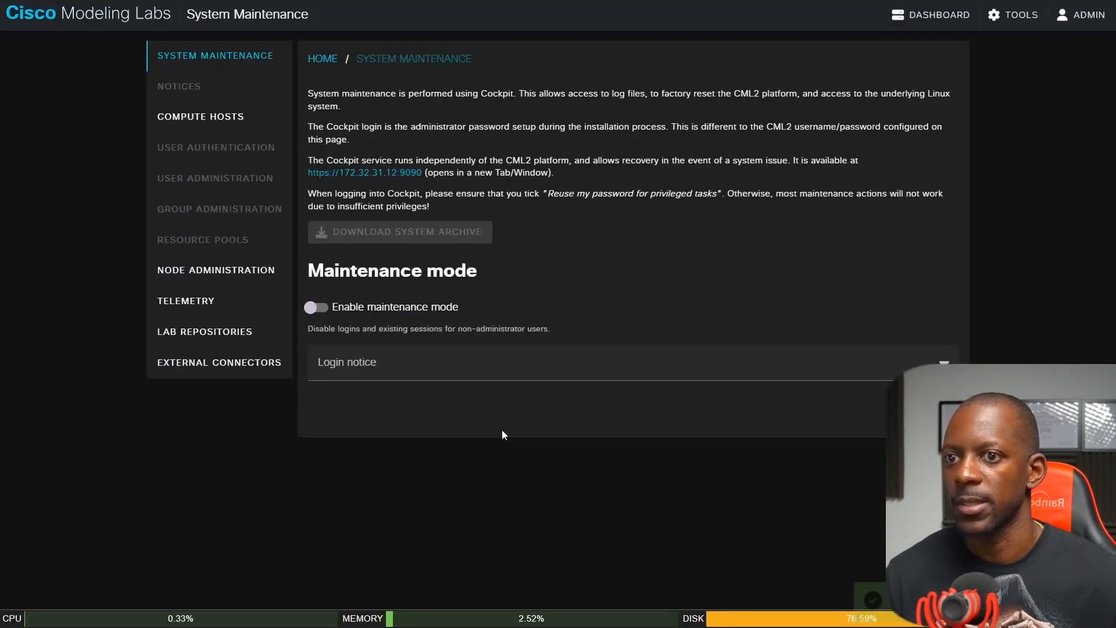